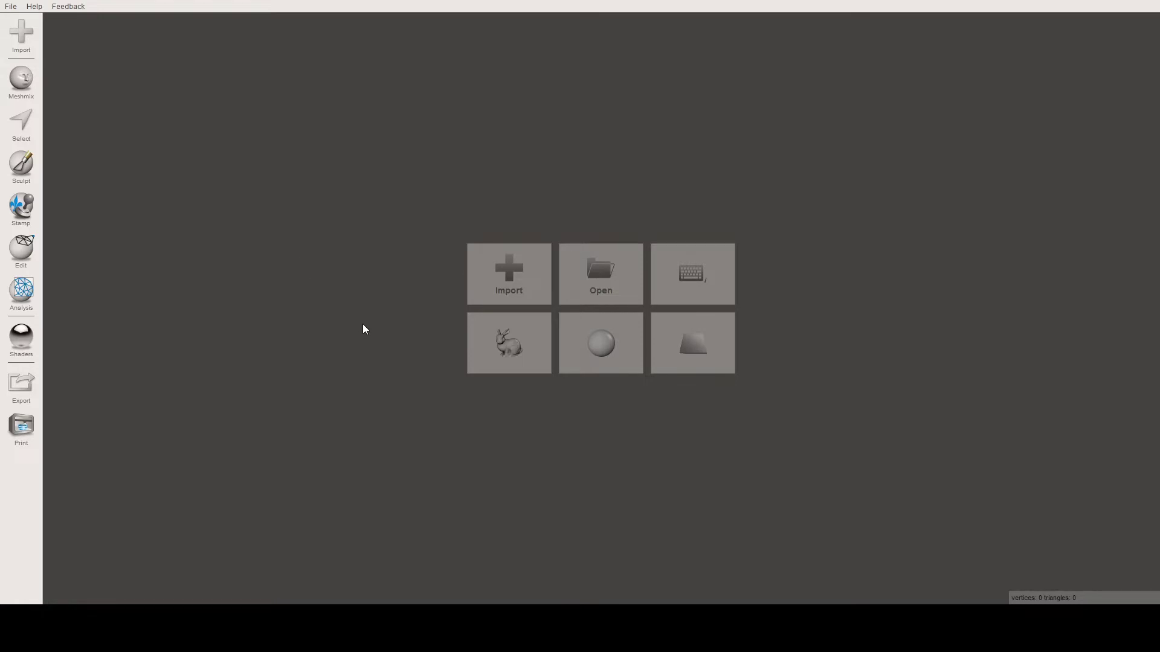
Import the upper dental arch scan and turn it to show the front teeth.
left_click(531, 286)
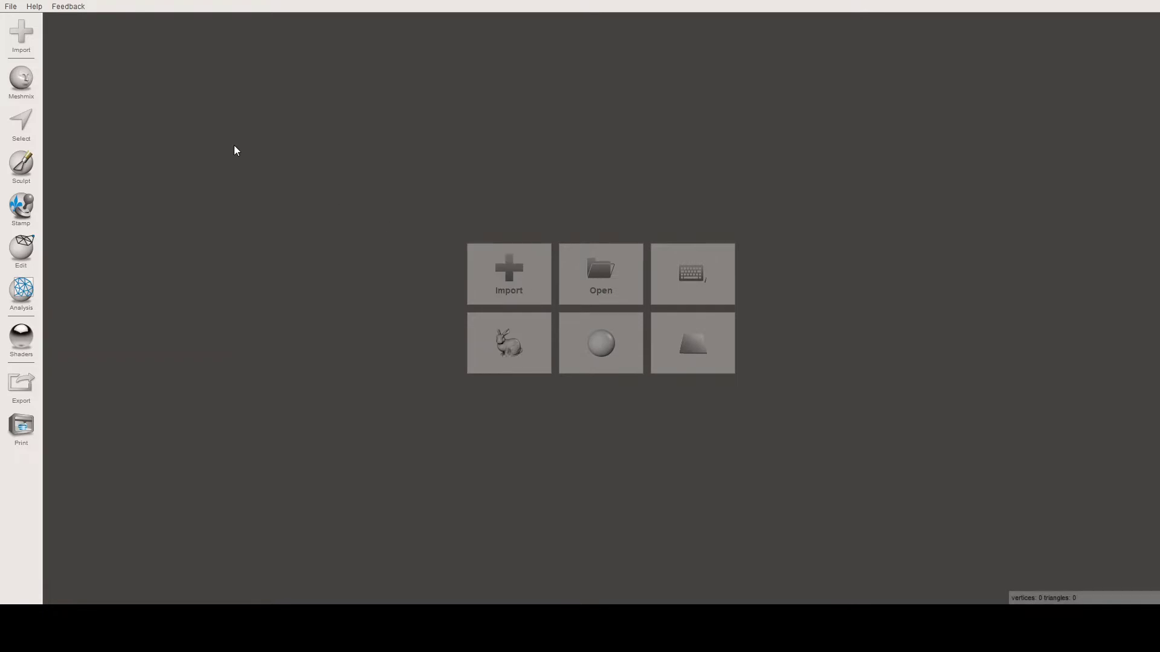
right_click_drag(582, 334, 621, 340)
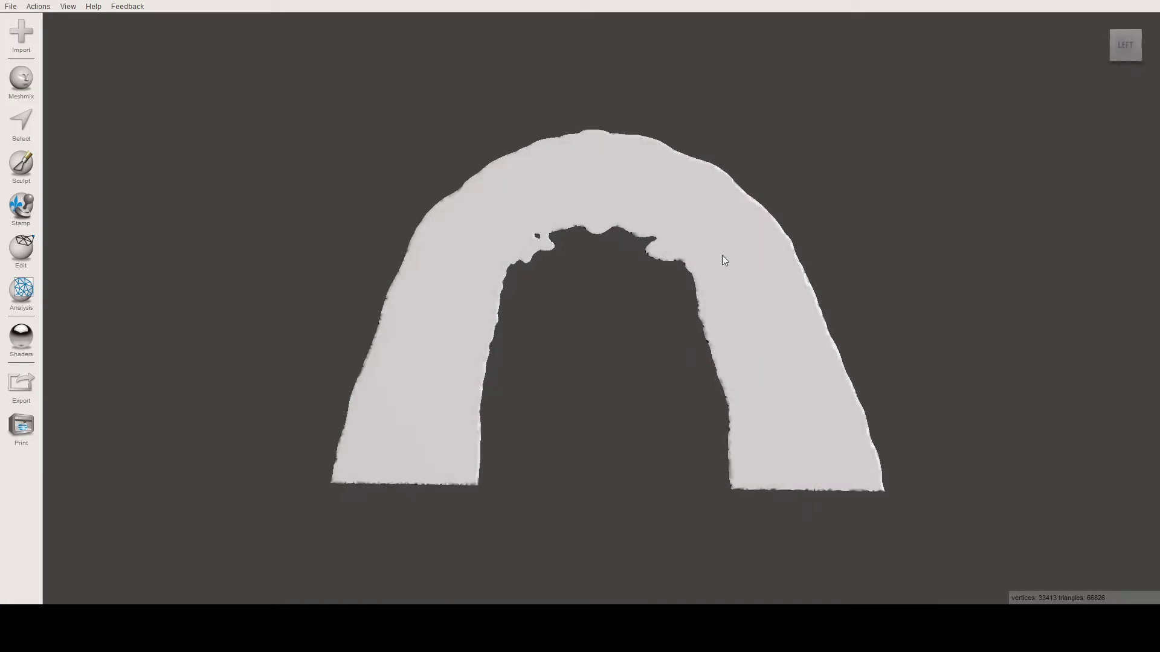
right_click_drag(726, 356, 484, 379)
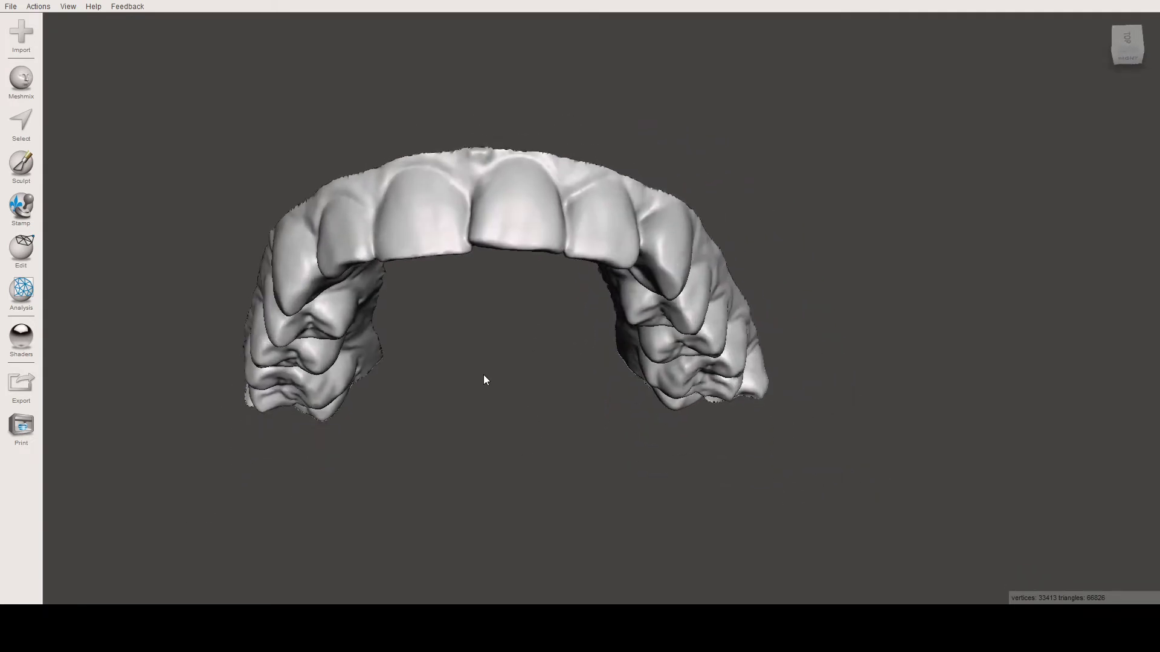
Examine the imported arch from the front and from the biting side, including the incisors and molars.
middle_click_drag(489, 355, 610, 357)
mouse_move(610, 358)
right_mouse_down()
mouse_move(600, 352)
mouse_move(617, 336)
right_mouse_up()
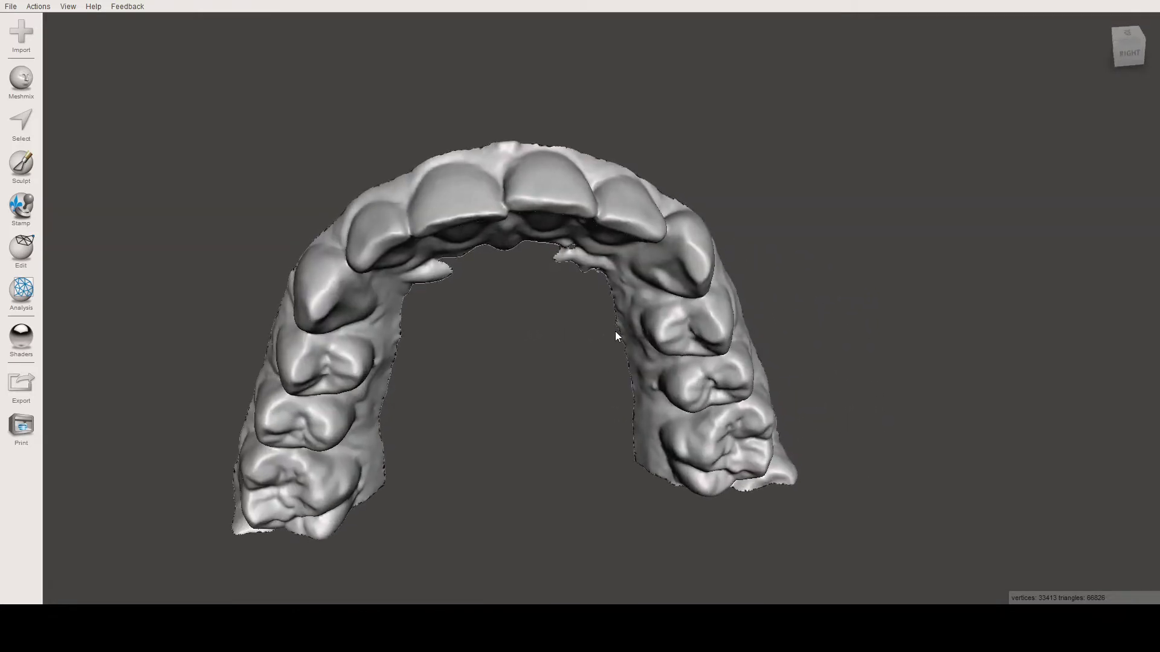
scroll(538, 343, "up", 2)
scroll(539, 343, "down", 1)
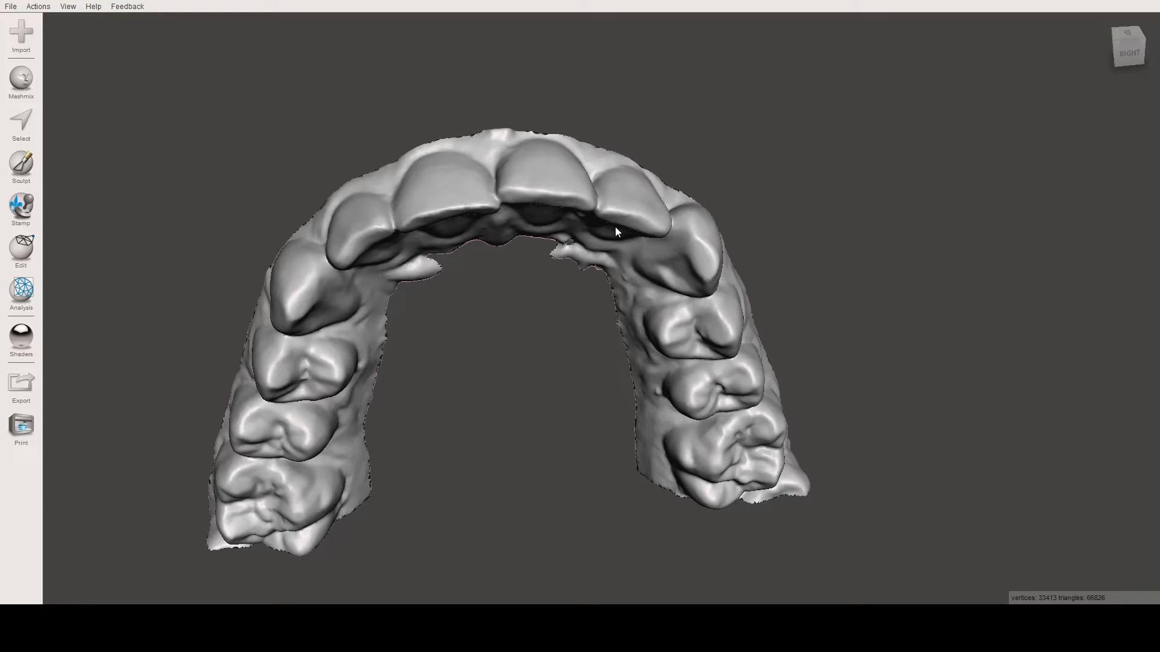
middle_click_drag(527, 302, 593, 311)
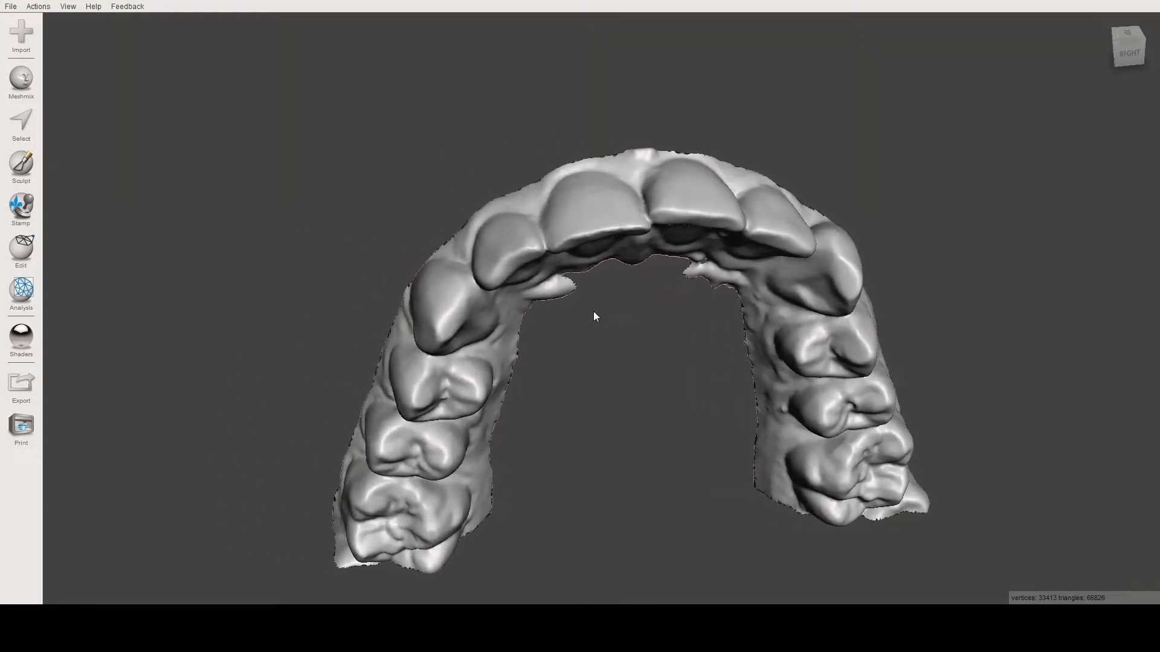
right_click_drag(621, 346, 617, 321)
middle_click_drag(617, 322, 590, 318)
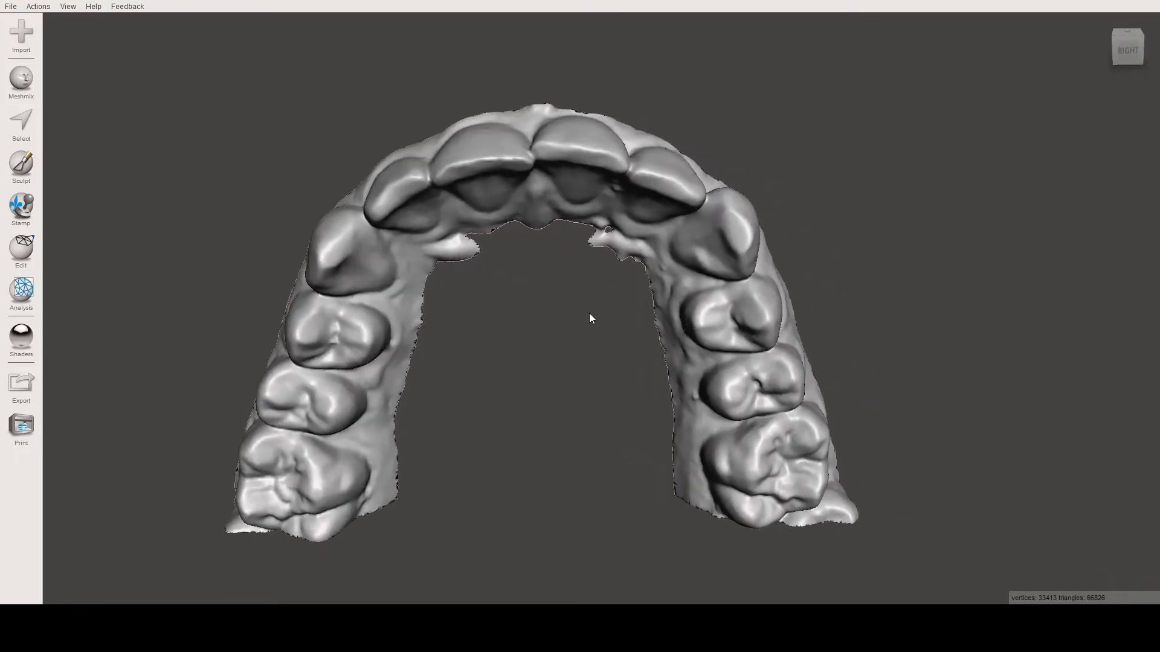
right_click_drag(556, 294, 553, 413)
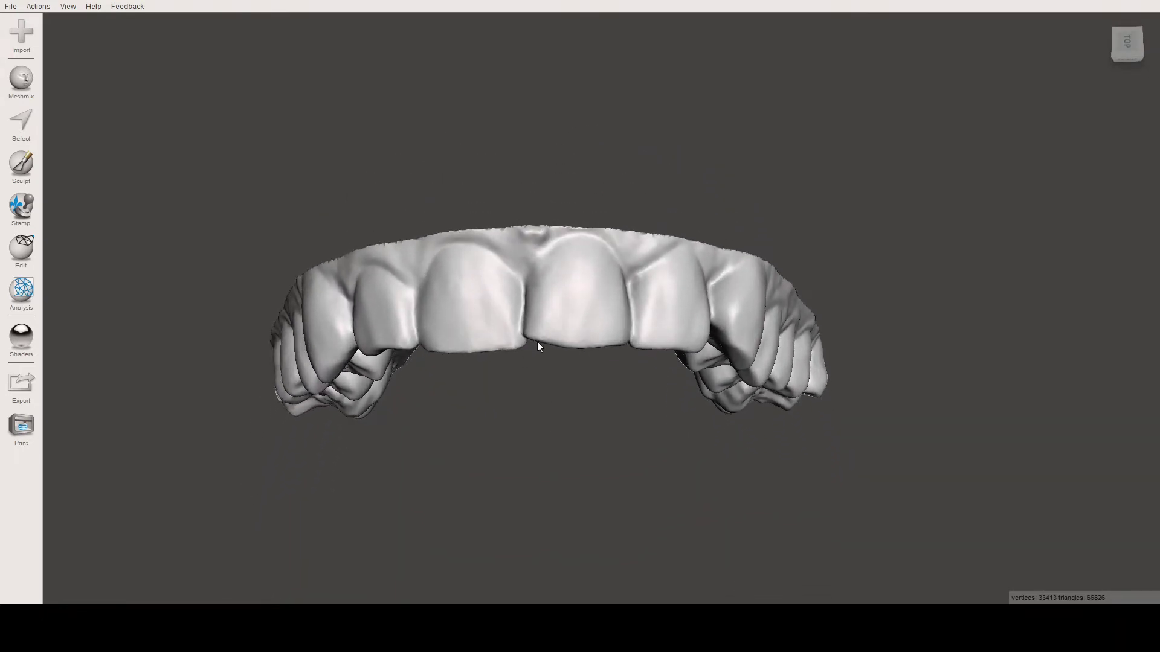
right_click_drag(539, 347, 555, 311)
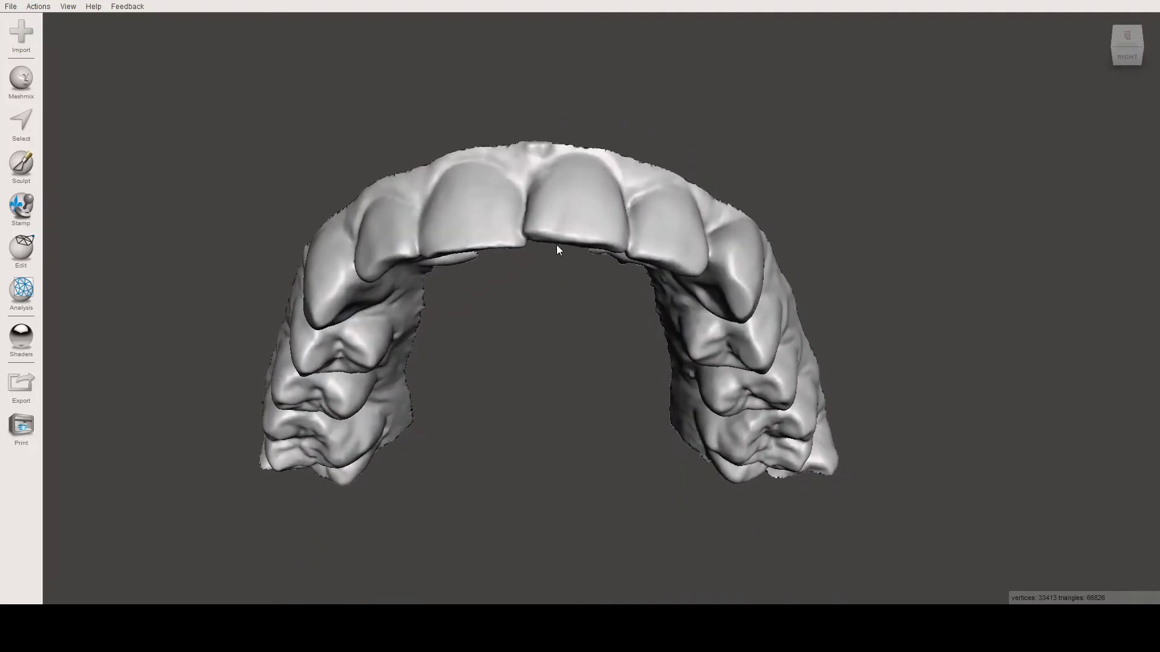
Select the front surface of the central incisor right of the midline with the Unwrap Brush at size 34.
key("s")
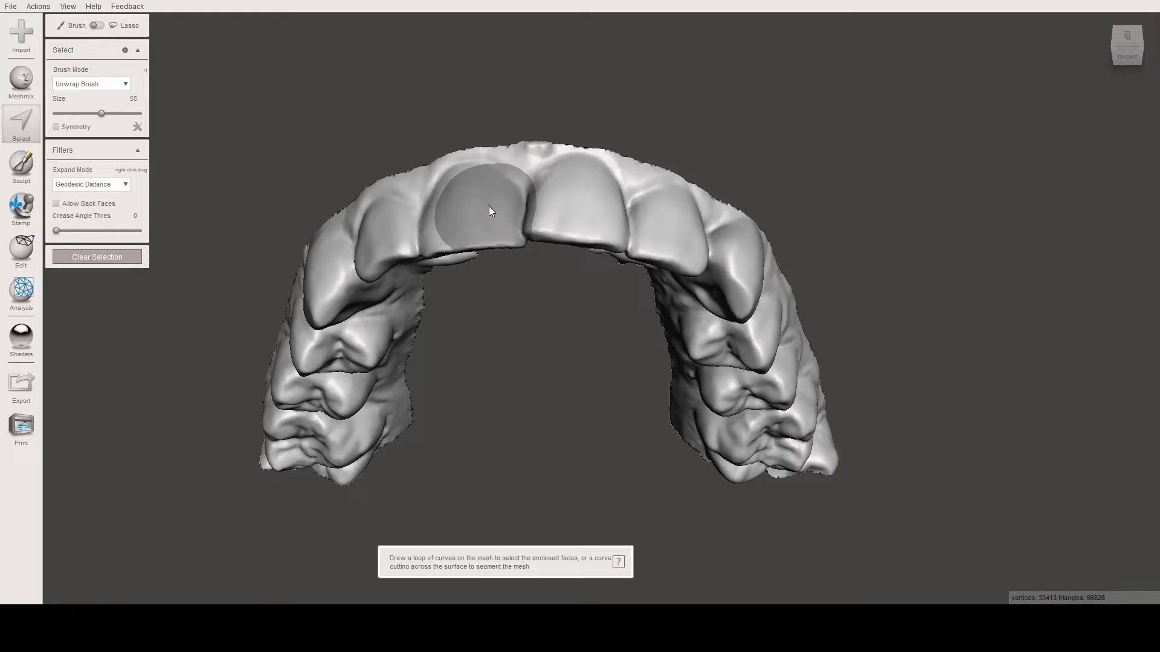
right_click_drag(524, 202, 590, 303)
mouse_move(621, 342)
right_mouse_down()
mouse_move(583, 336)
mouse_move(556, 301)
mouse_move(581, 299)
mouse_move(570, 300)
right_mouse_up()
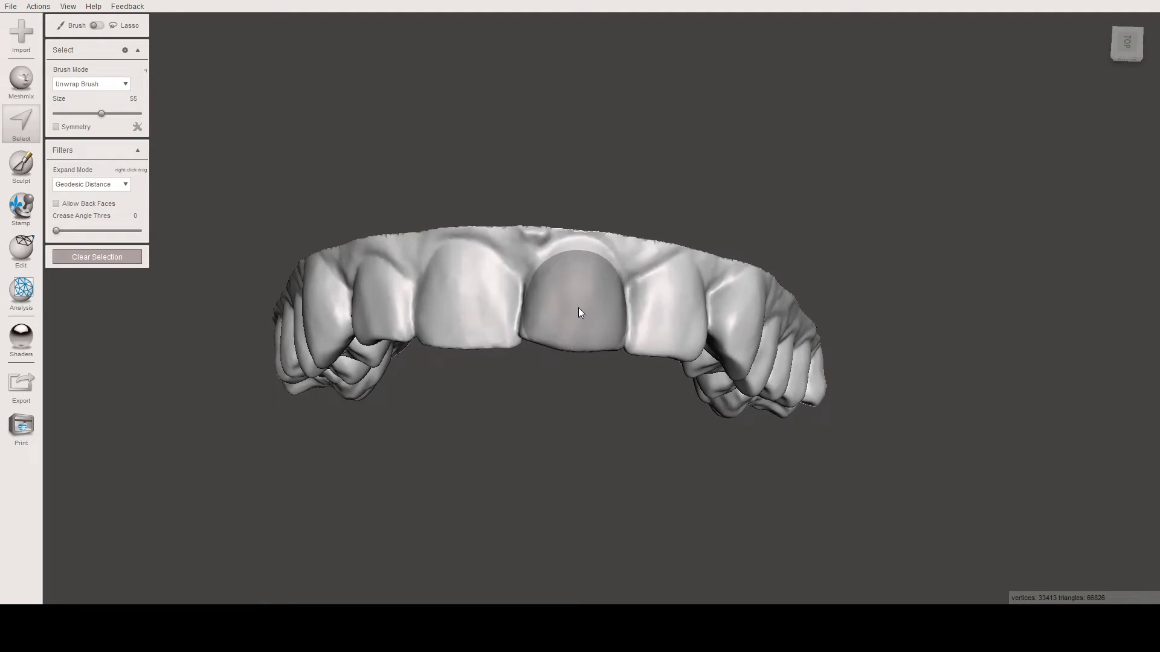
scroll(578, 307, "down", 7)
scroll(578, 307, "up", 1)
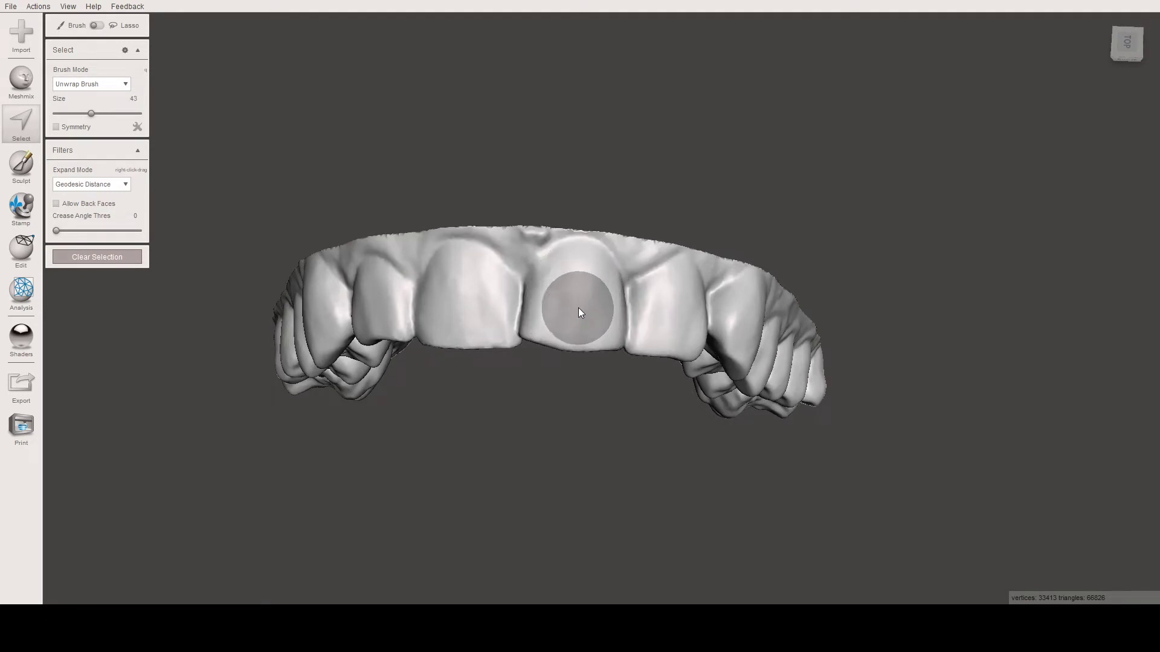
key("bracketleft")
key("bracketleft")
key("bracketleft")
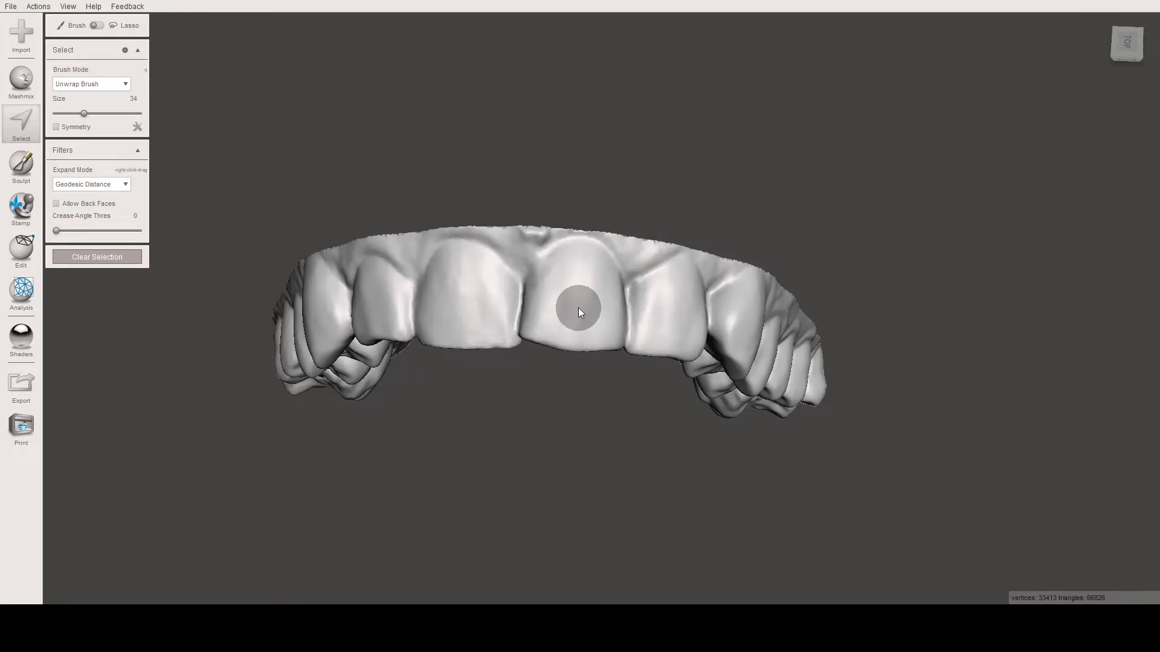
left_click_drag(571, 309, 565, 327)
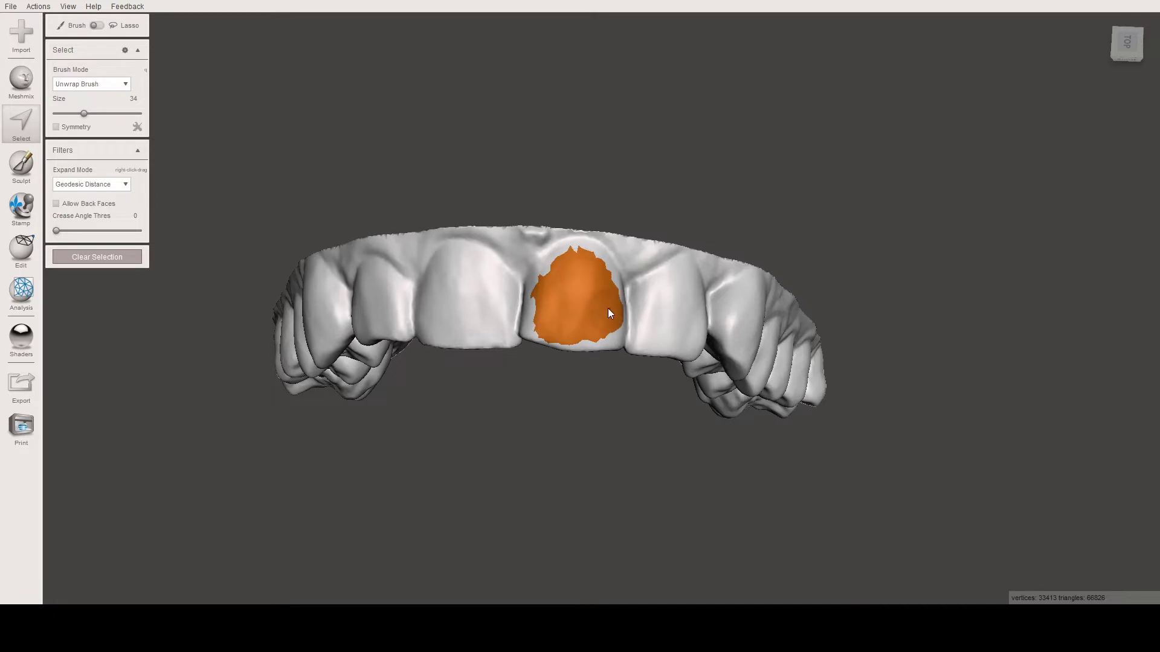
Extend the brush selection to that central incisor's lower edge and over the front of the adjacent lateral incisor.
left_click_drag(592, 335, 660, 339)
left_click_drag(663, 298, 667, 297)
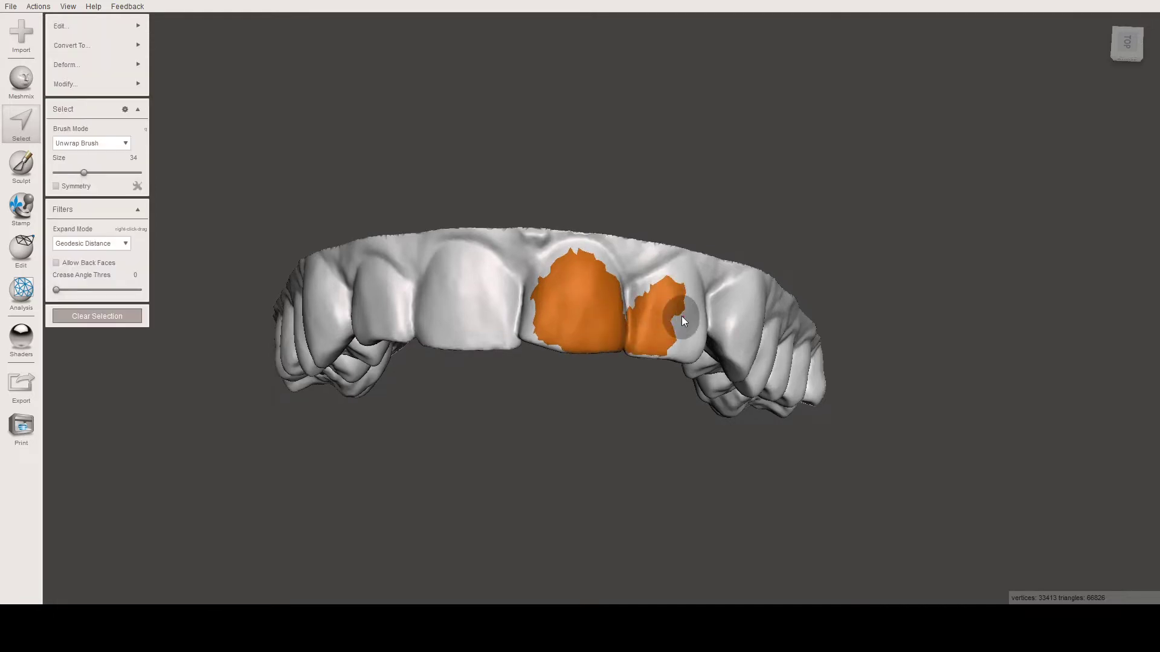
right_click_drag(681, 316, 579, 295)
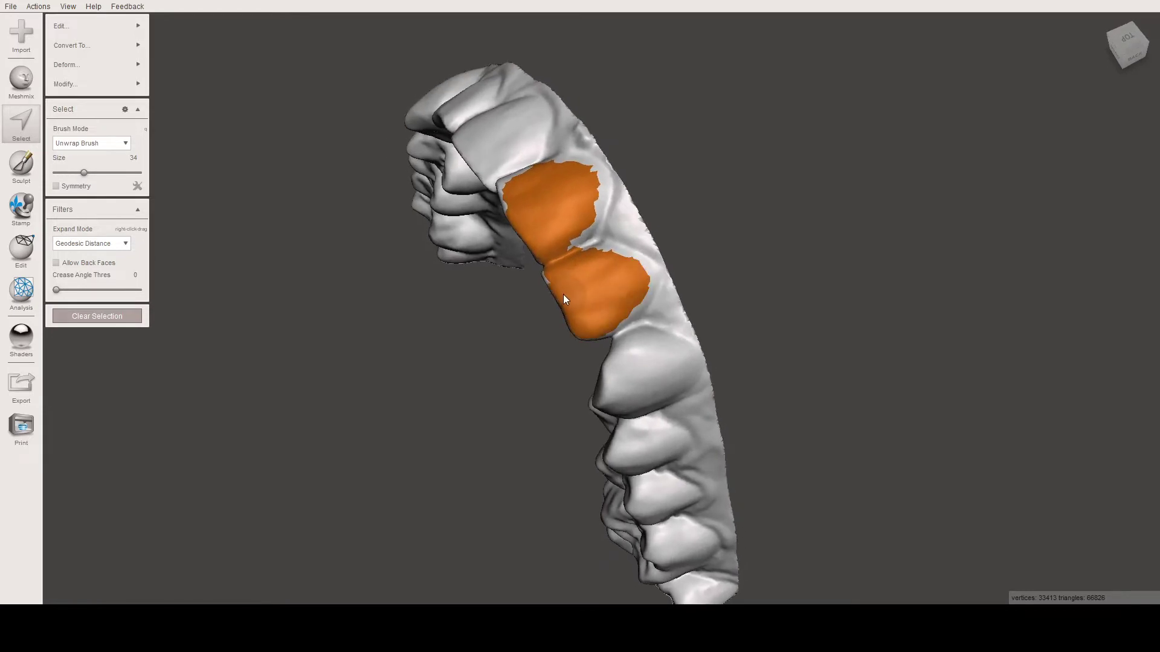
right_click_drag(565, 299, 676, 302)
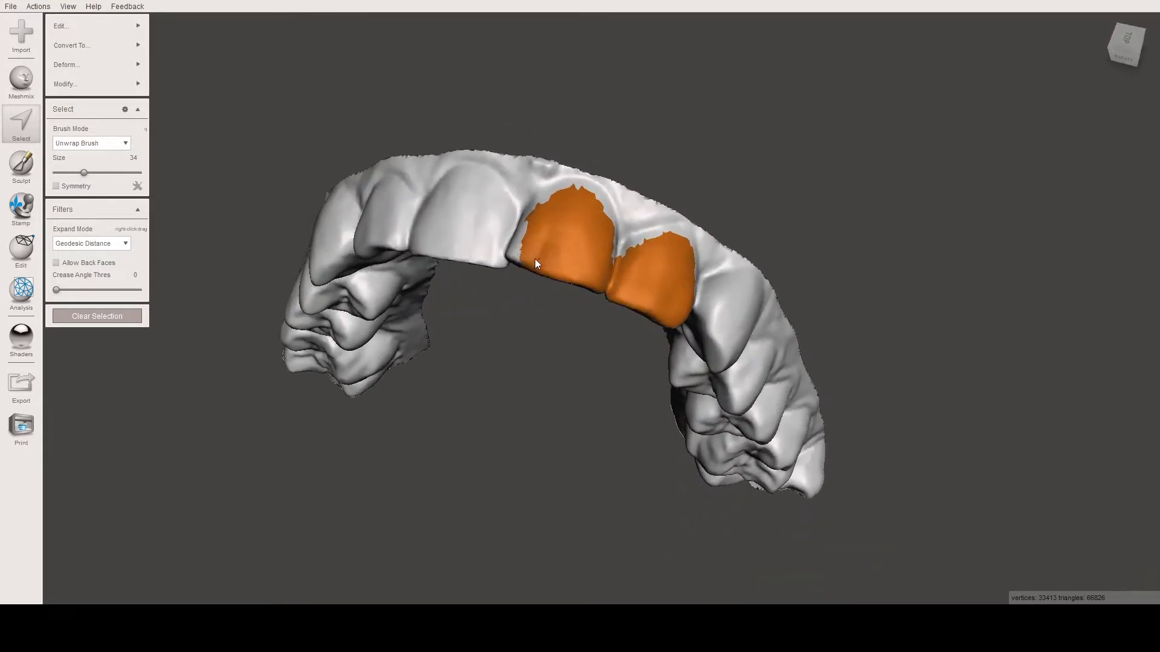
Add the front surfaces of the central and lateral incisors left of the midline to the selection.
right_click_drag(525, 242, 551, 304)
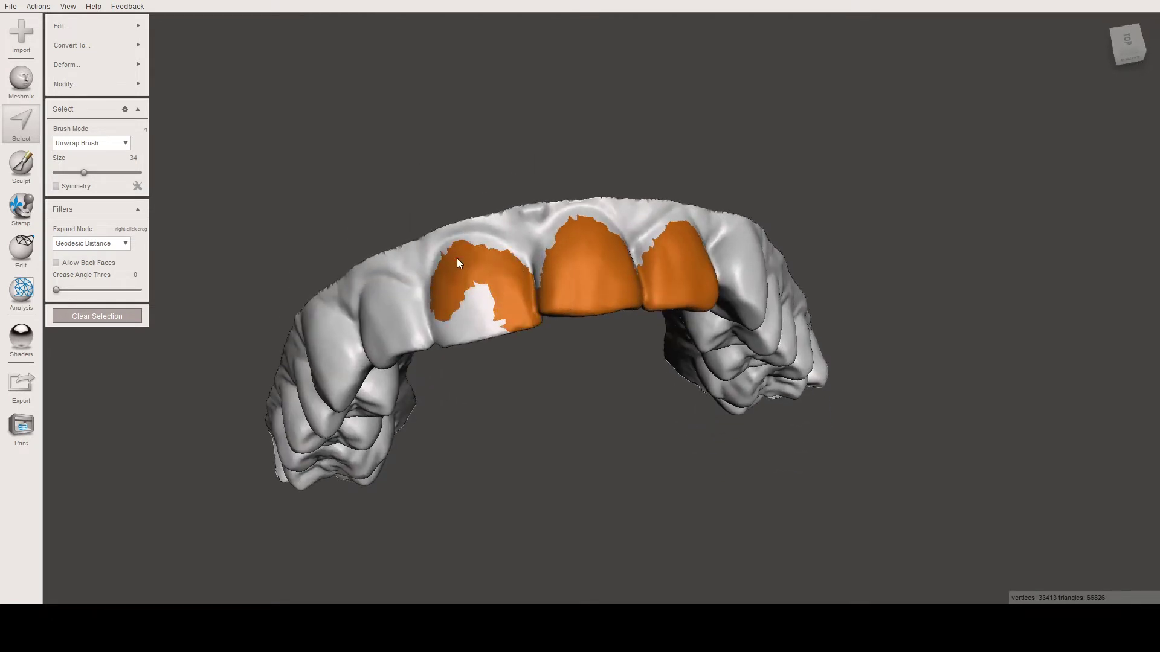
right_click_drag(463, 325, 548, 253)
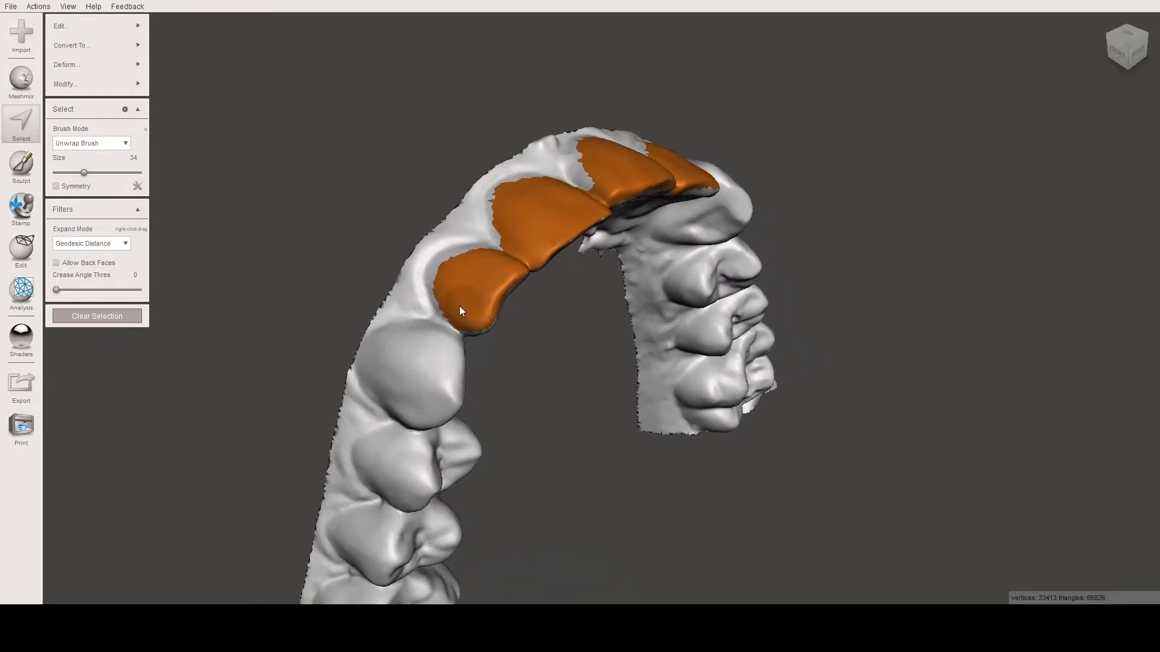
right_click_drag(499, 275, 420, 346)
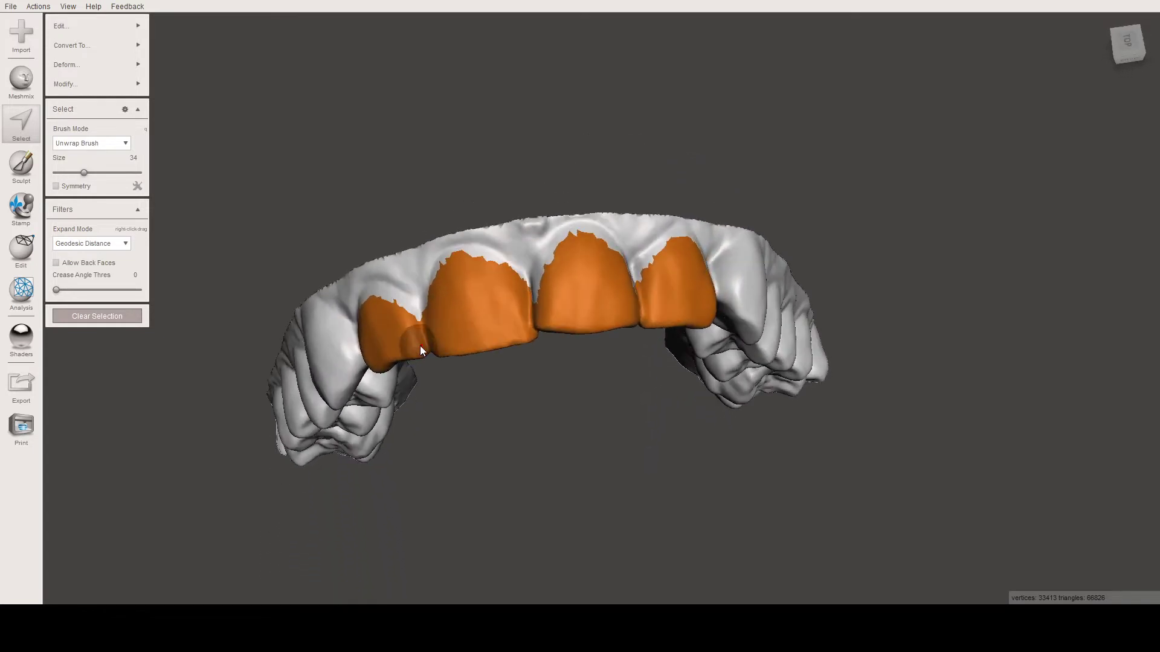
Display the mesh wireframe, examine the triangles on the selected incisors and across the arch, and hide the wireframe again.
scroll(472, 281, "up", 5)
scroll(476, 275, "up", 3)
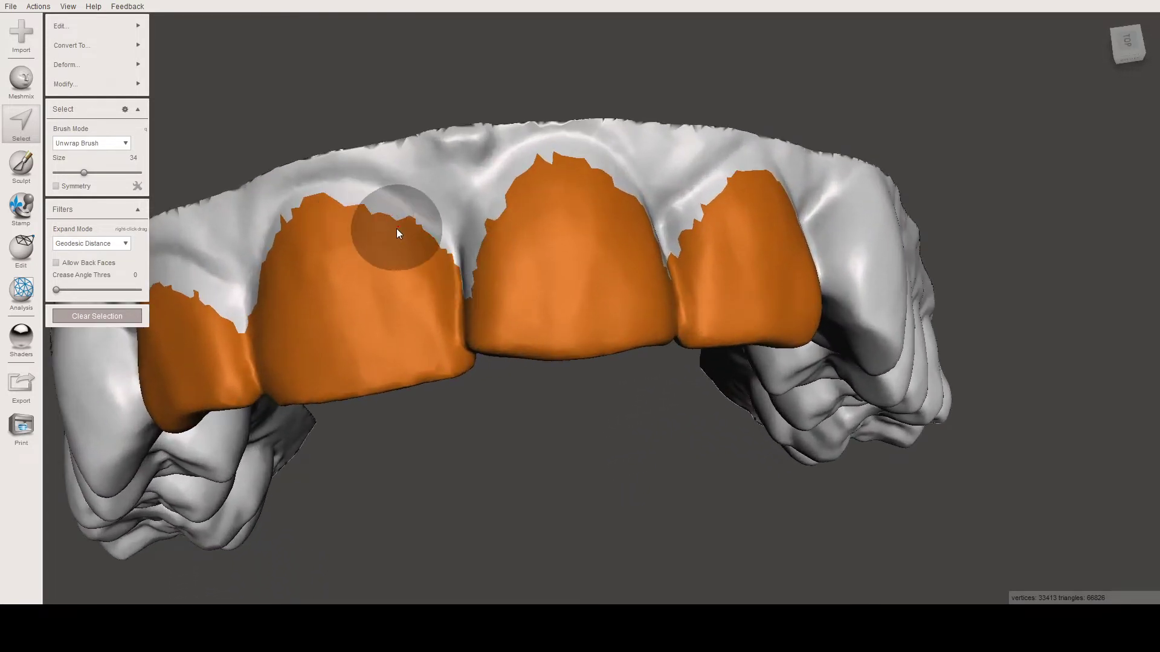
scroll(433, 251, "down", 4)
mouse_move(578, 300)
right_mouse_down()
mouse_move(668, 342)
mouse_move(625, 388)
mouse_move(695, 324)
mouse_move(642, 363)
mouse_move(541, 334)
mouse_move(539, 322)
mouse_move(571, 365)
right_mouse_up()
key("w")
scroll(549, 288, "up", 3)
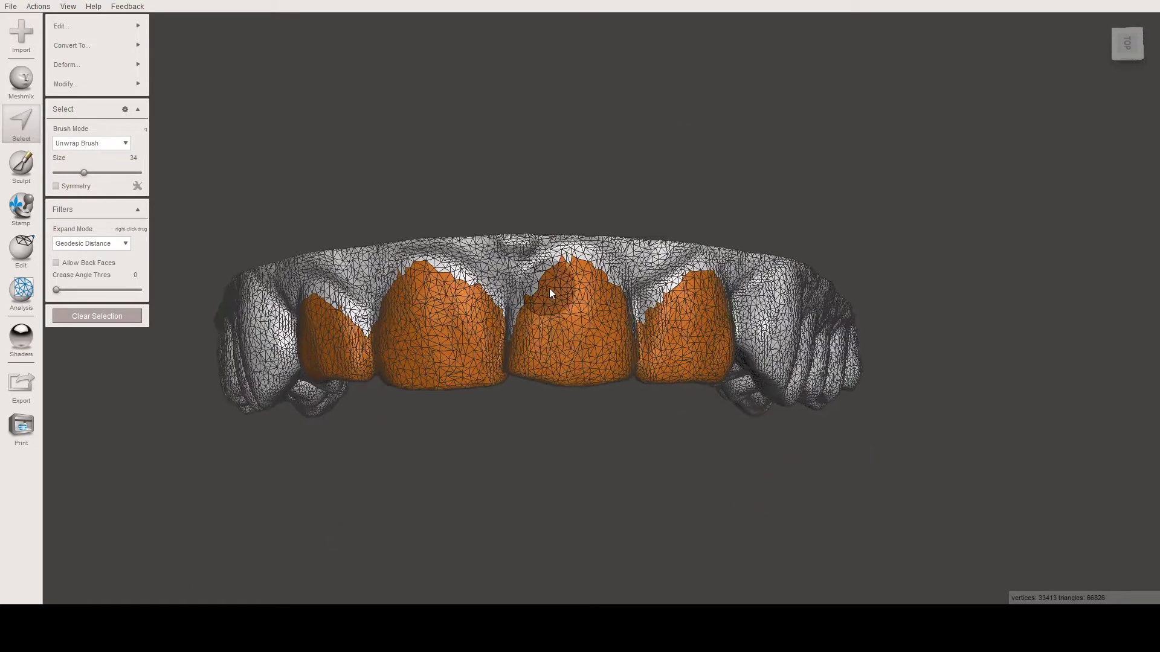
scroll(557, 314, "down", 3)
right_click_drag(557, 314, 628, 288)
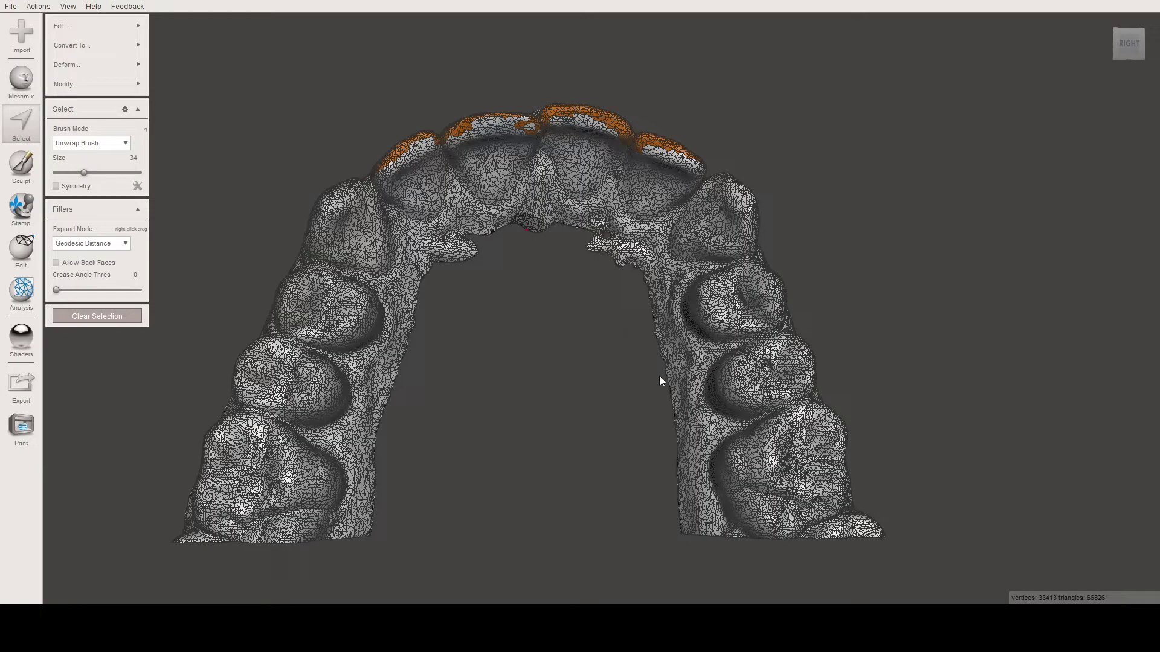
scroll(699, 389, "up", 3)
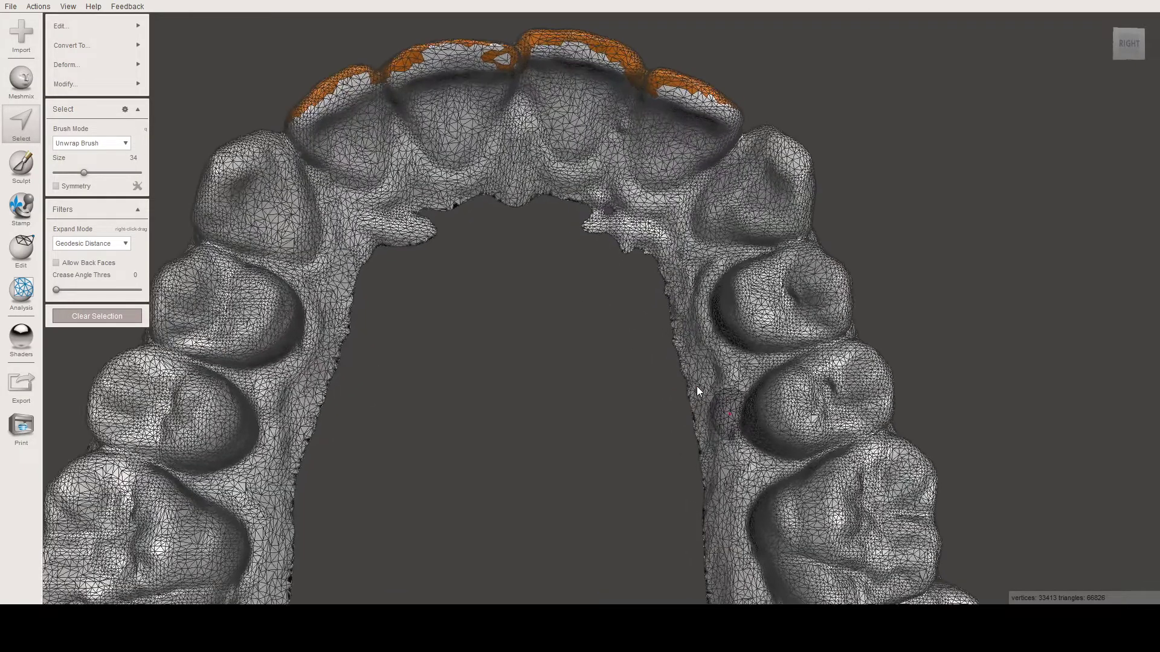
scroll(719, 392, "down", 3)
right_click_drag(552, 240, 556, 343)
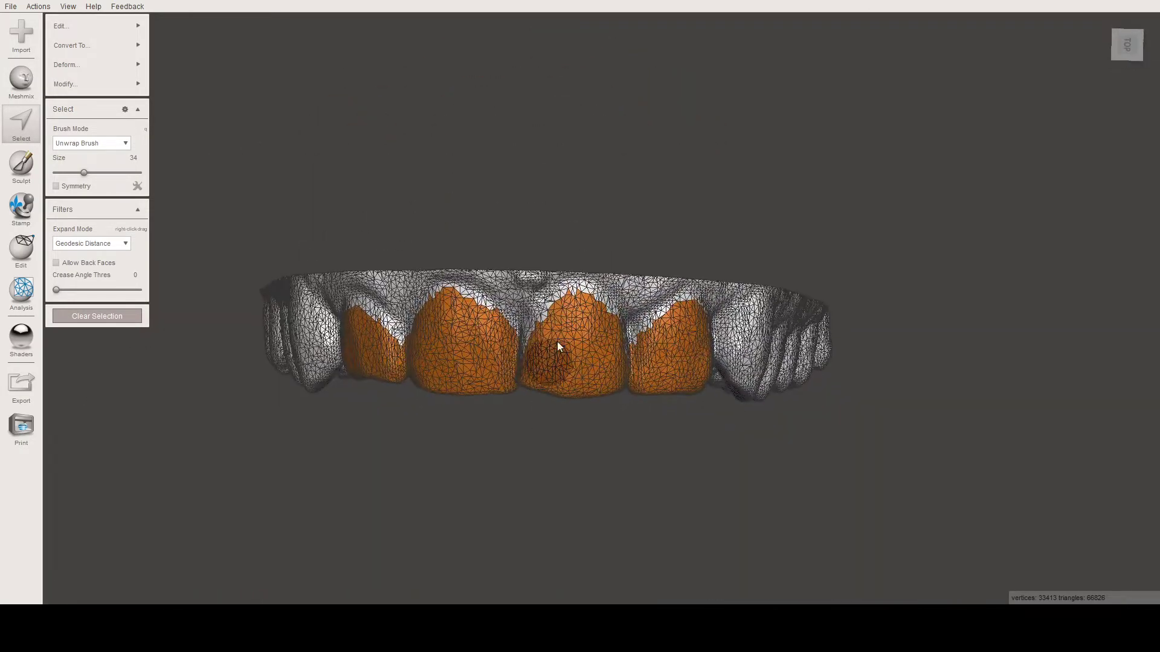
scroll(560, 325, "up", 1)
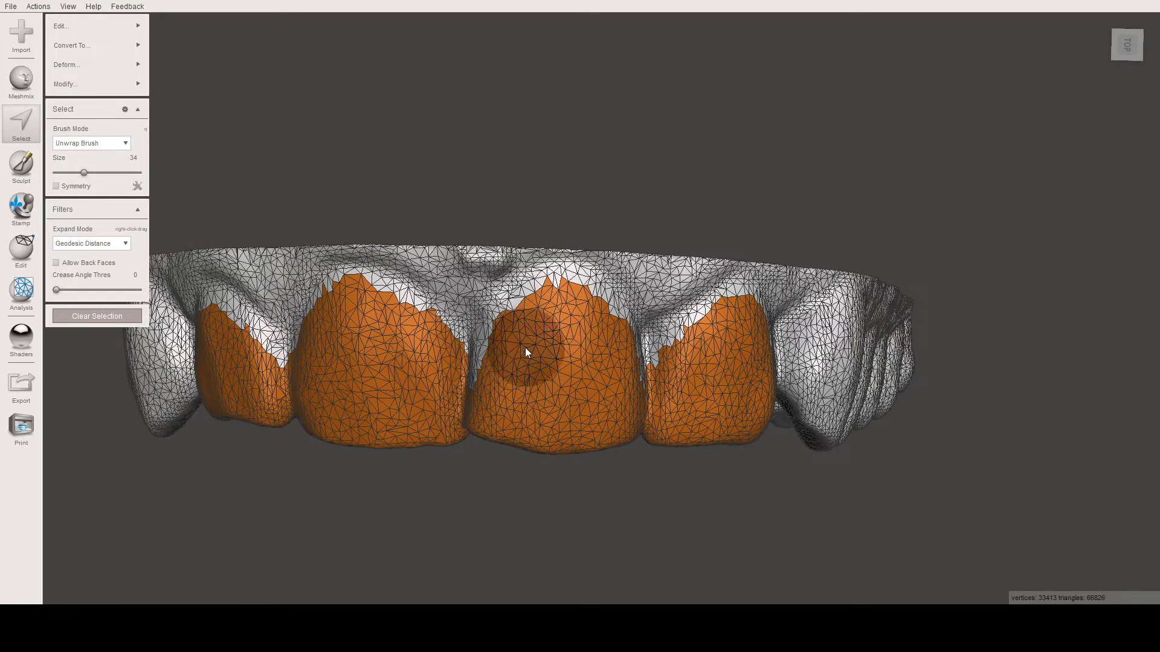
key("w")
scroll(542, 368, "down", 3)
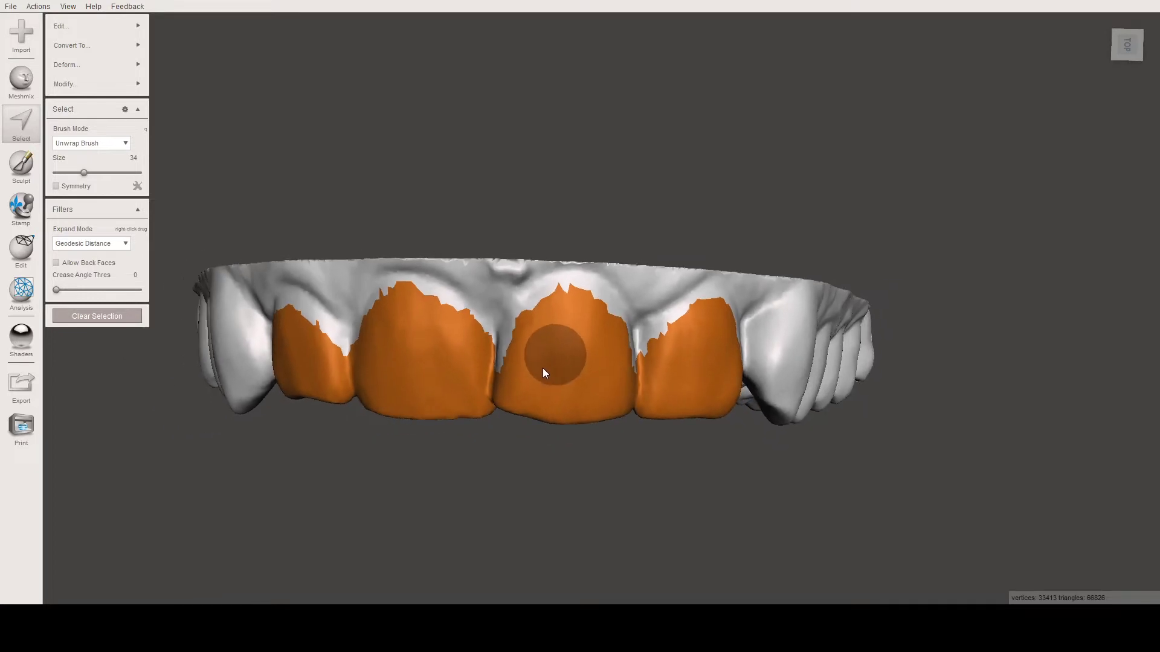
Extend the selection over the incisal edges of all four incisors.
right_click_drag(524, 413, 460, 385)
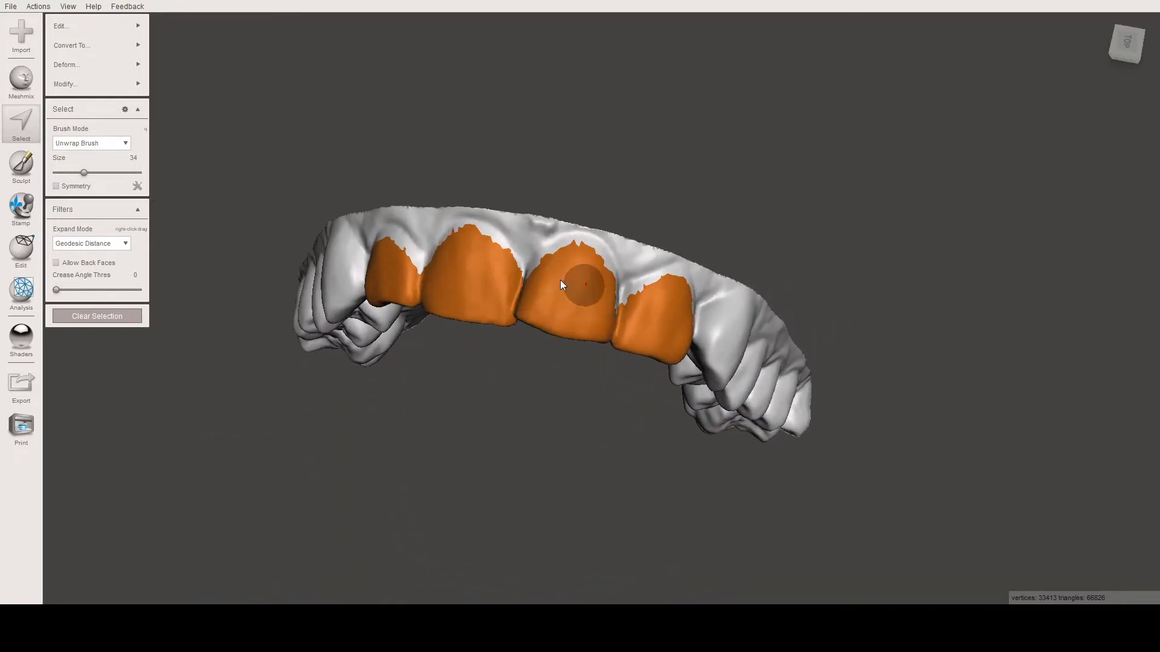
right_click_drag(473, 302, 464, 394)
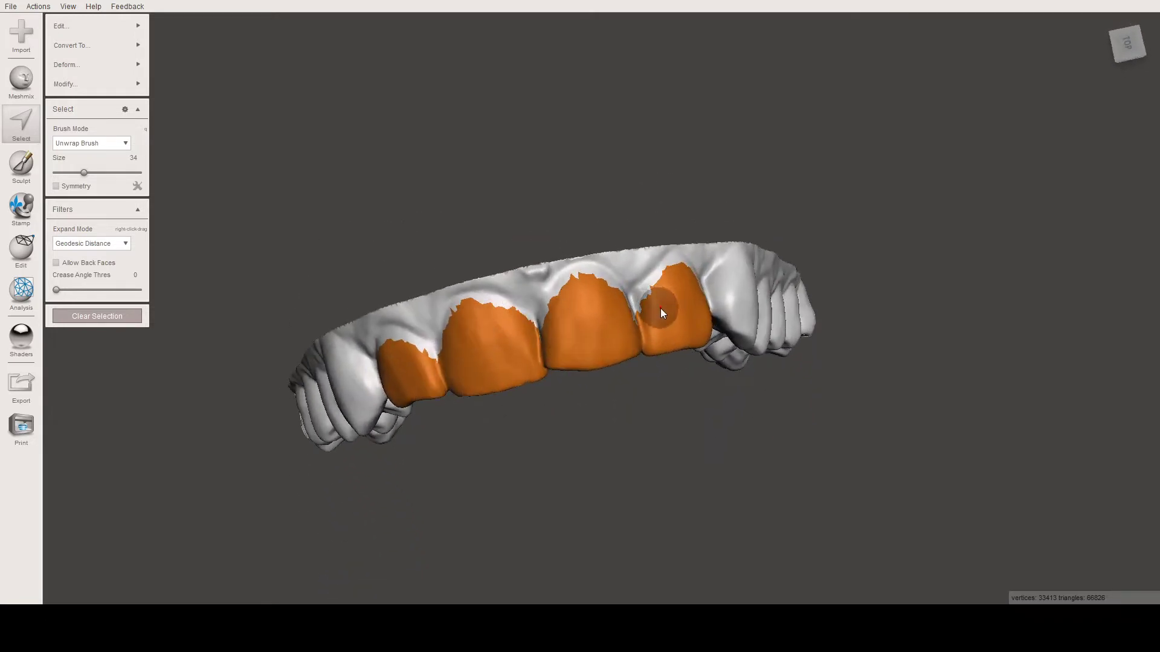
right_click_drag(716, 310, 430, 193)
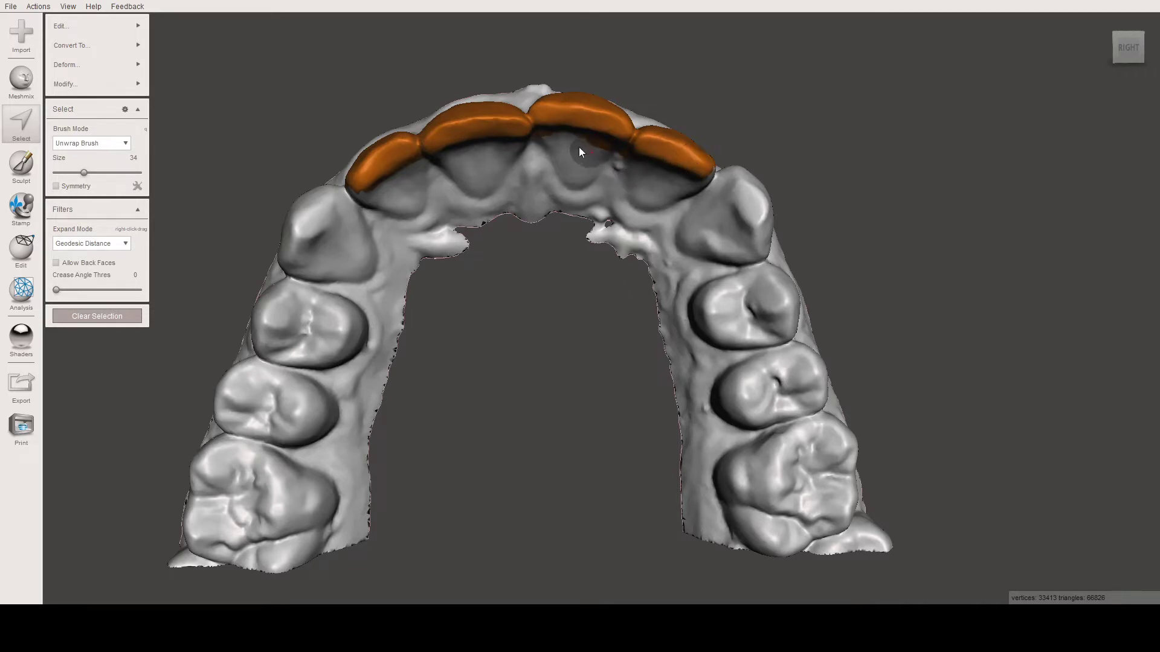
Extend the selection from the incisal edges onto the upper part of the incisors' inner surfaces, and check its coverage.
right_click_drag(579, 147, 556, 259)
scroll(556, 212, "up", 4)
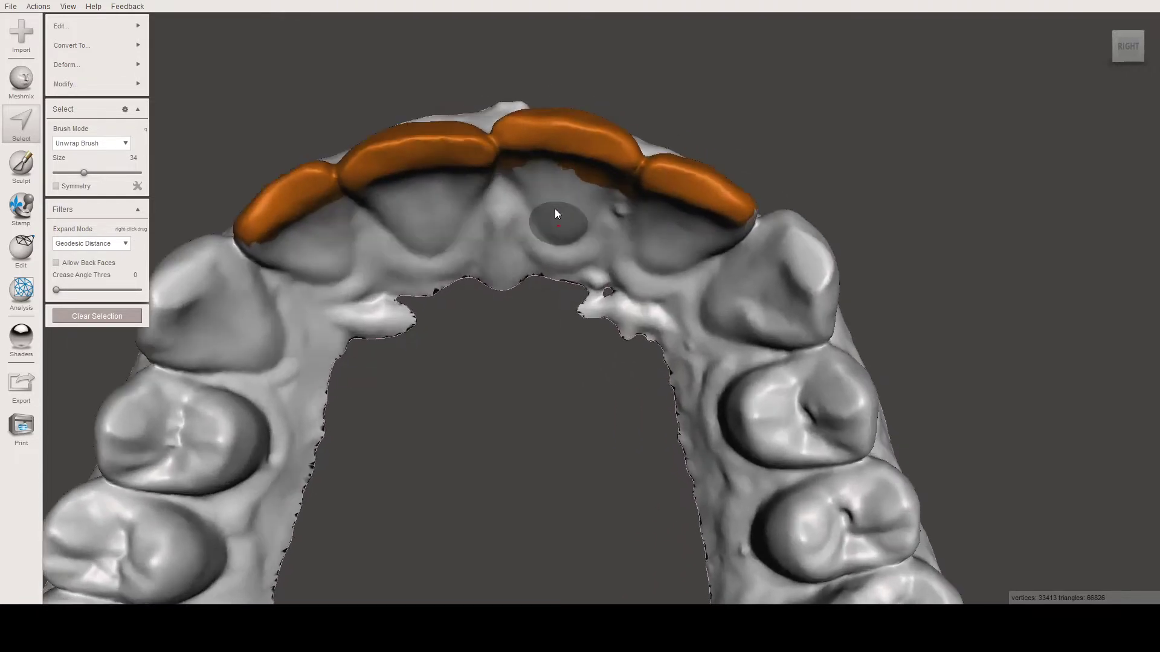
right_click_drag(555, 208, 557, 196)
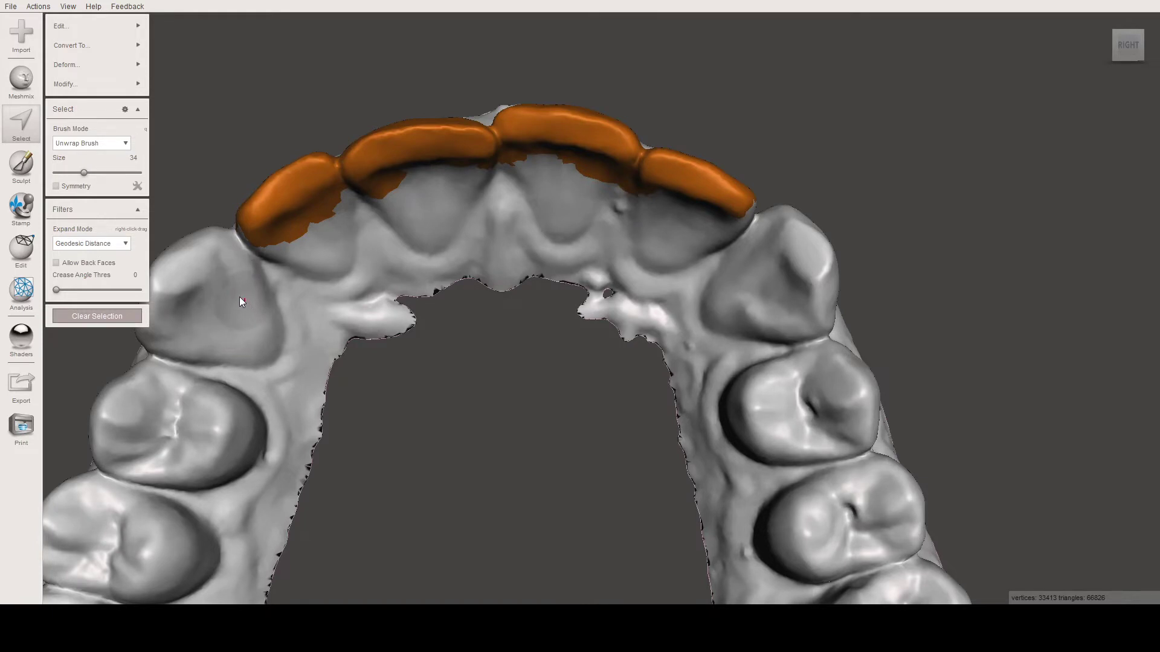
scroll(381, 205, "up", 2)
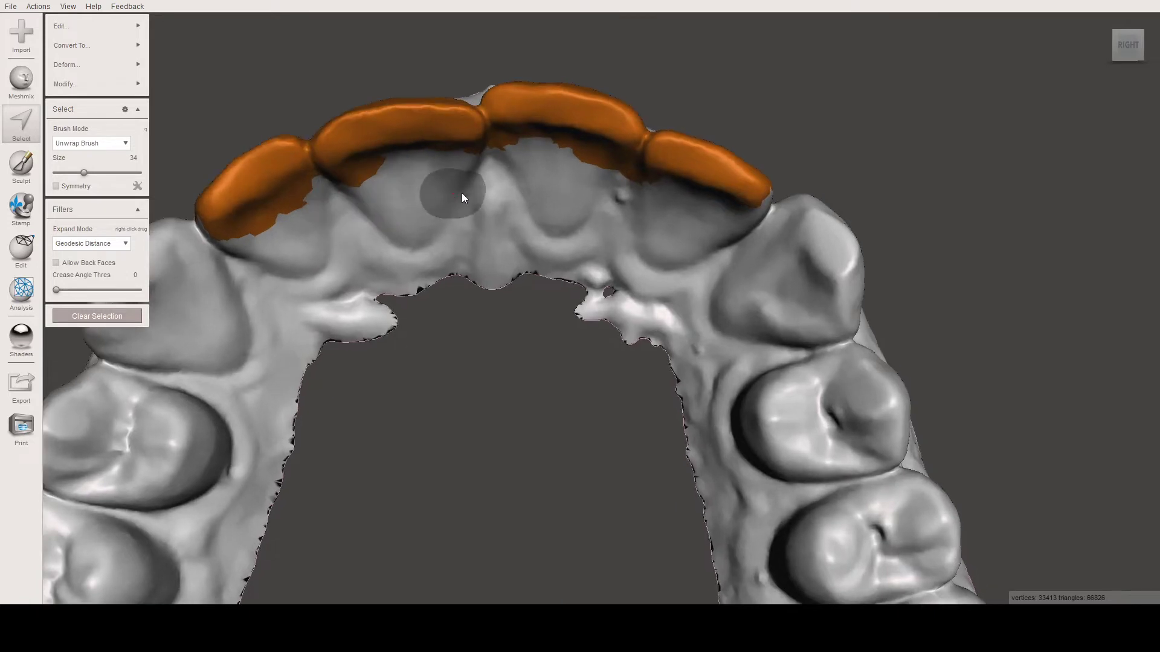
right_click_drag(463, 197, 653, 316)
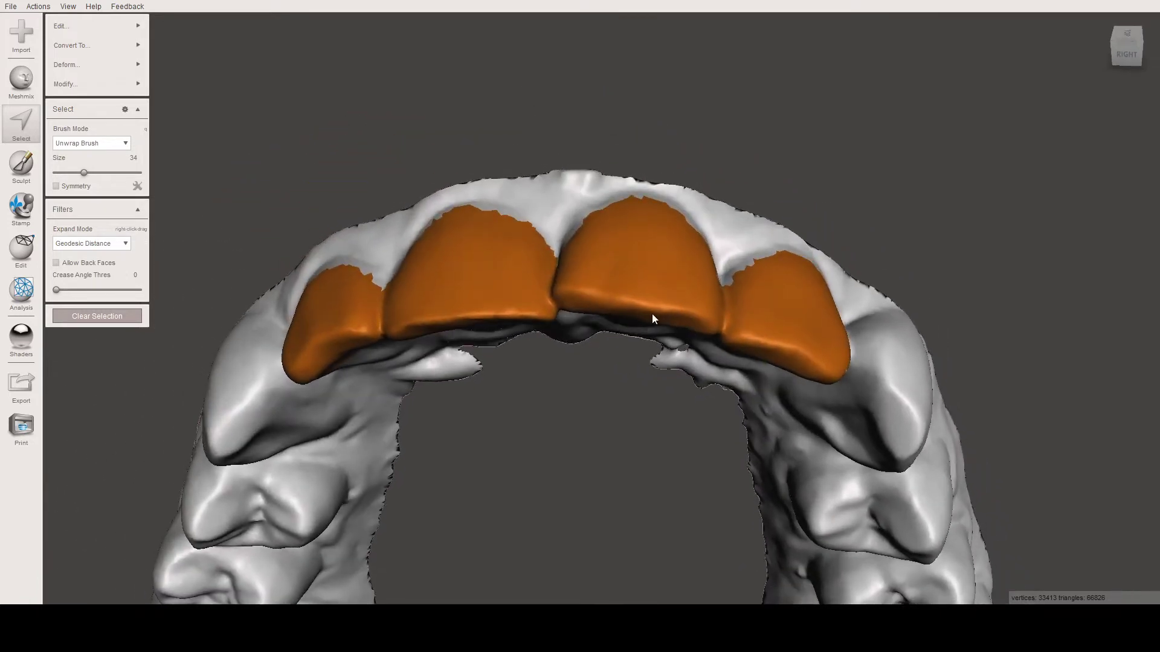
scroll(552, 299, "down", 2)
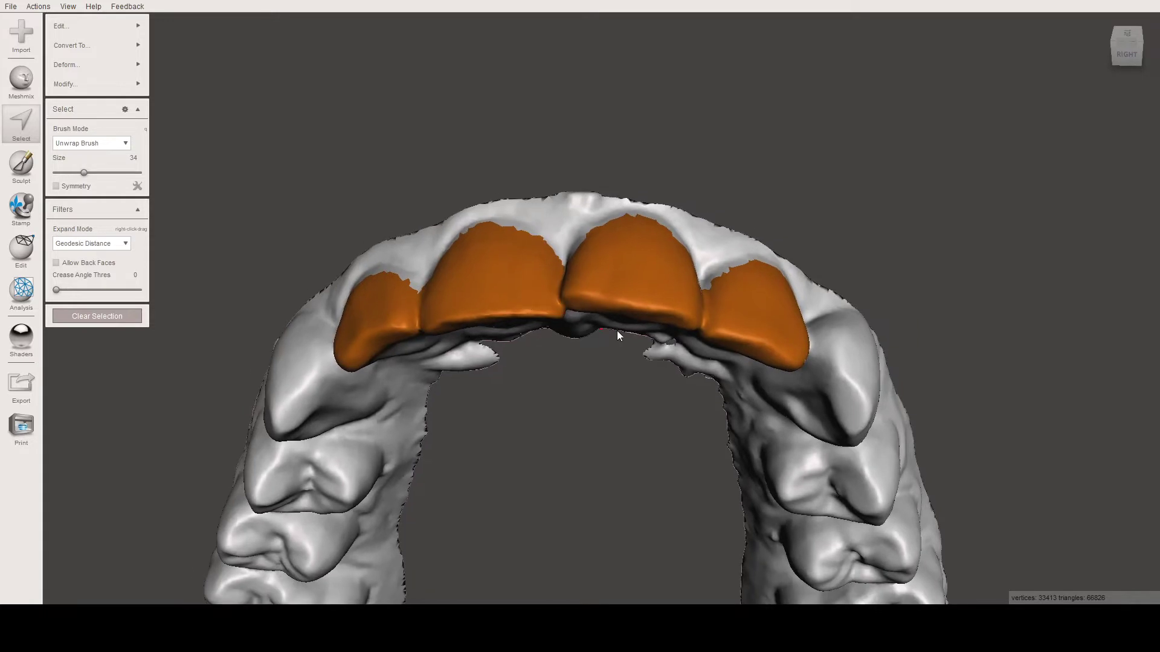
Extend the selection on the incisors' inner surfaces to an even margin across all four teeth.
scroll(618, 334, "down", 2)
scroll(623, 350, "down", 1)
right_click_drag(625, 350, 546, 255)
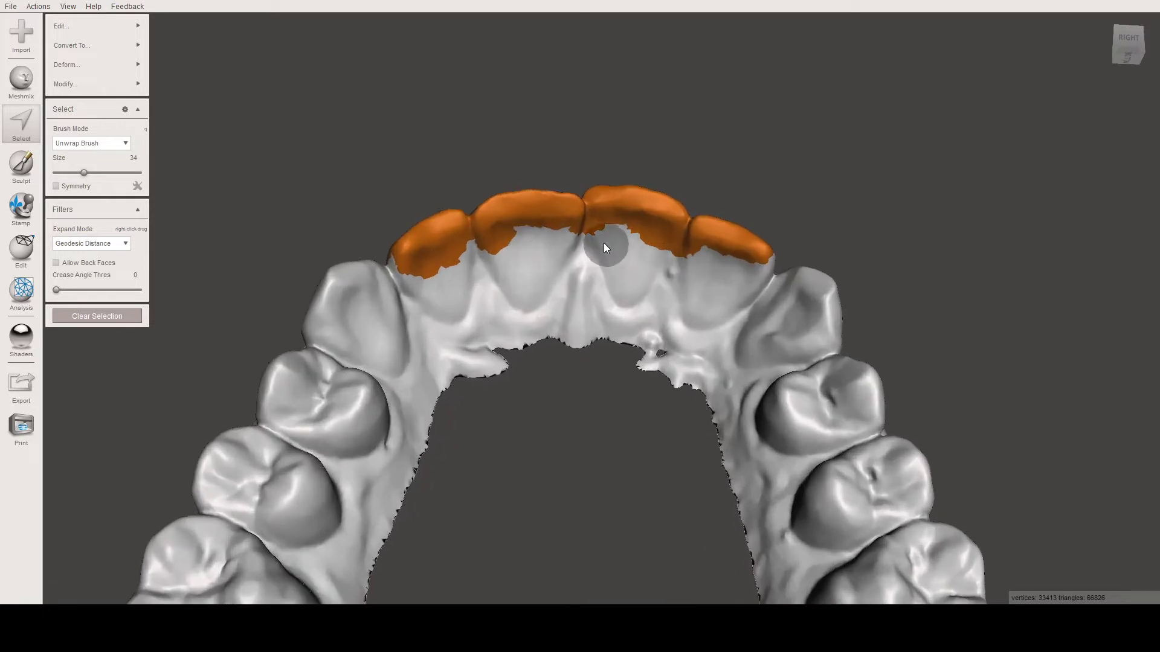
scroll(602, 239, "up", 3)
right_click_drag(589, 299, 571, 323)
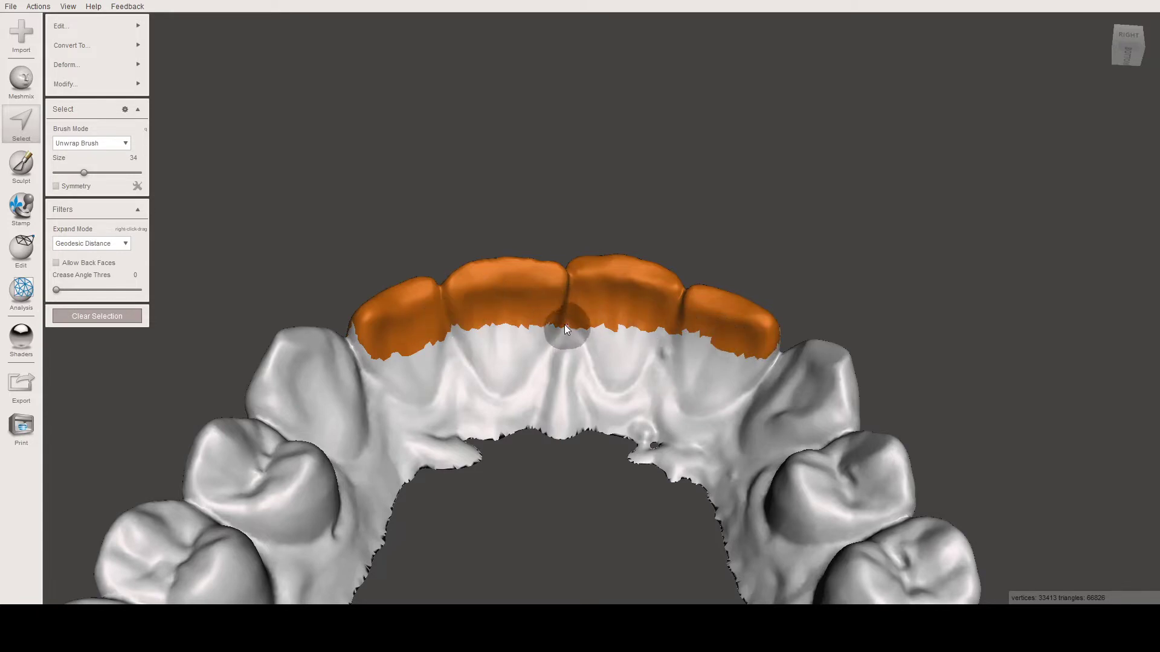
scroll(564, 324, "up", 3)
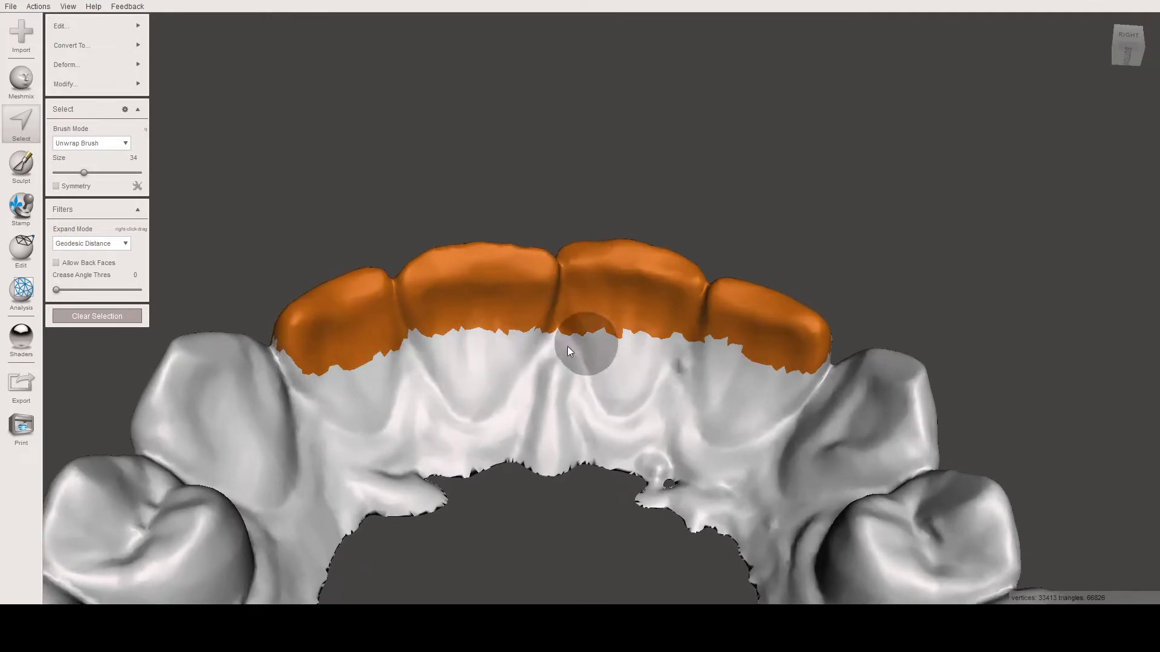
Fill in the selection along the gum edge of the lateral incisor right of the midline, and check coverage from all sides.
mouse_move(694, 311)
right_mouse_down()
mouse_move(640, 534)
mouse_move(701, 546)
mouse_move(705, 362)
mouse_move(724, 404)
mouse_move(655, 559)
mouse_move(681, 550)
mouse_move(717, 354)
right_mouse_up()
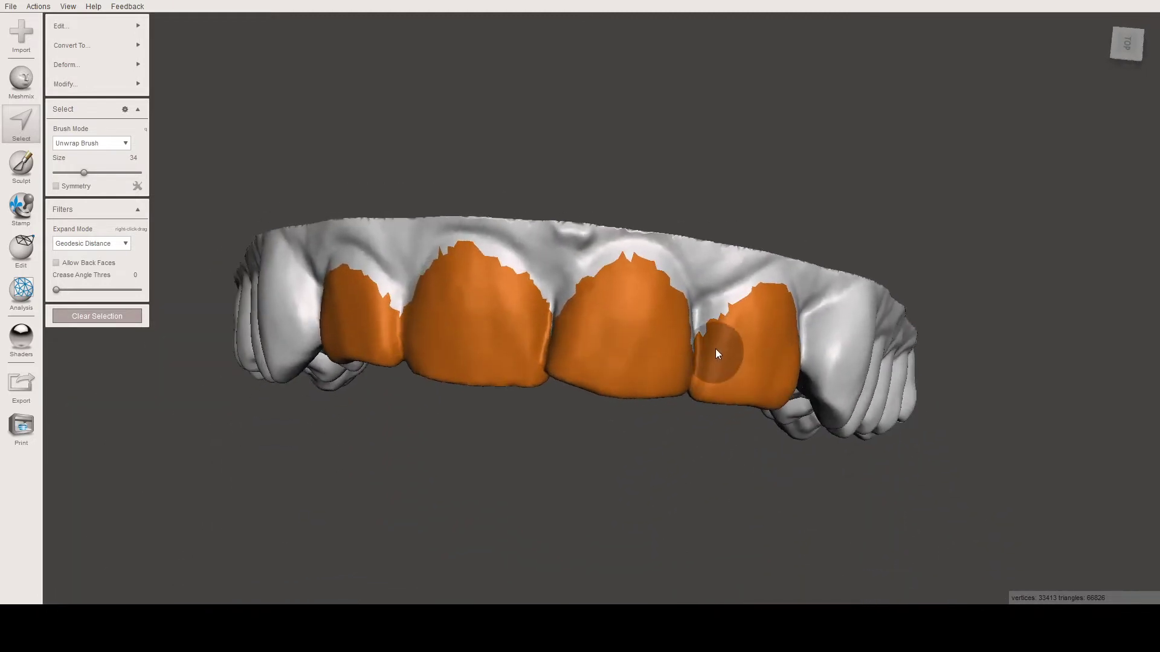
left_click(736, 321)
mouse_move(583, 380)
right_mouse_down()
mouse_move(598, 407)
mouse_move(636, 244)
mouse_move(691, 185)
mouse_move(755, 414)
right_mouse_up()
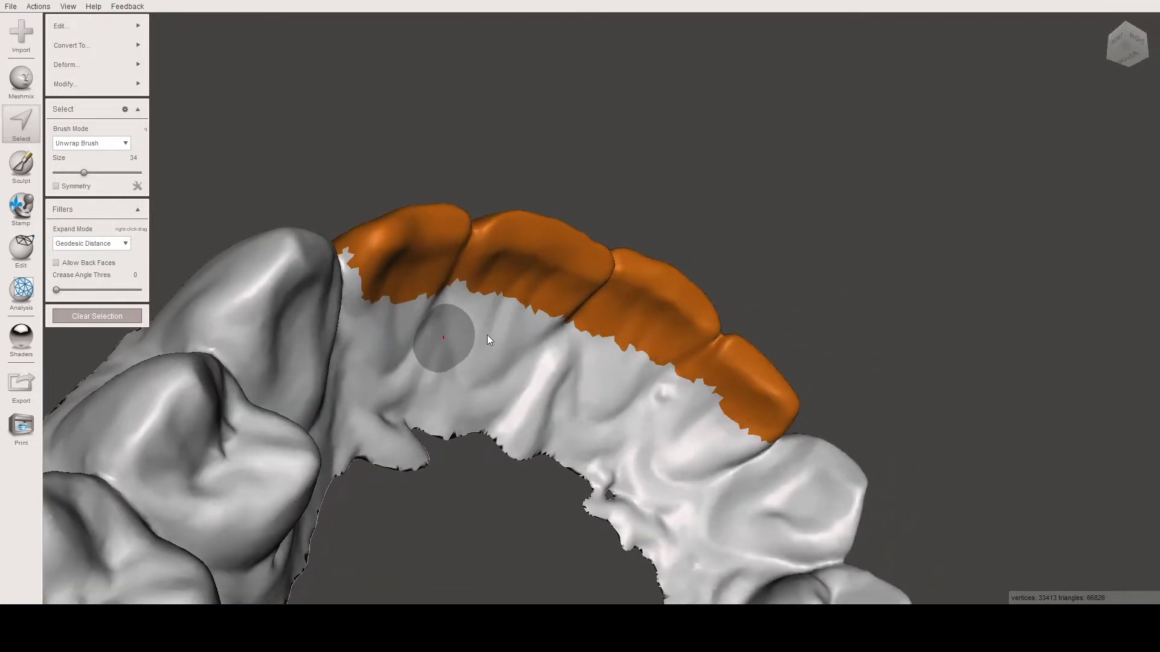
right_click_drag(553, 312, 583, 563)
right_click_drag(606, 524, 627, 520)
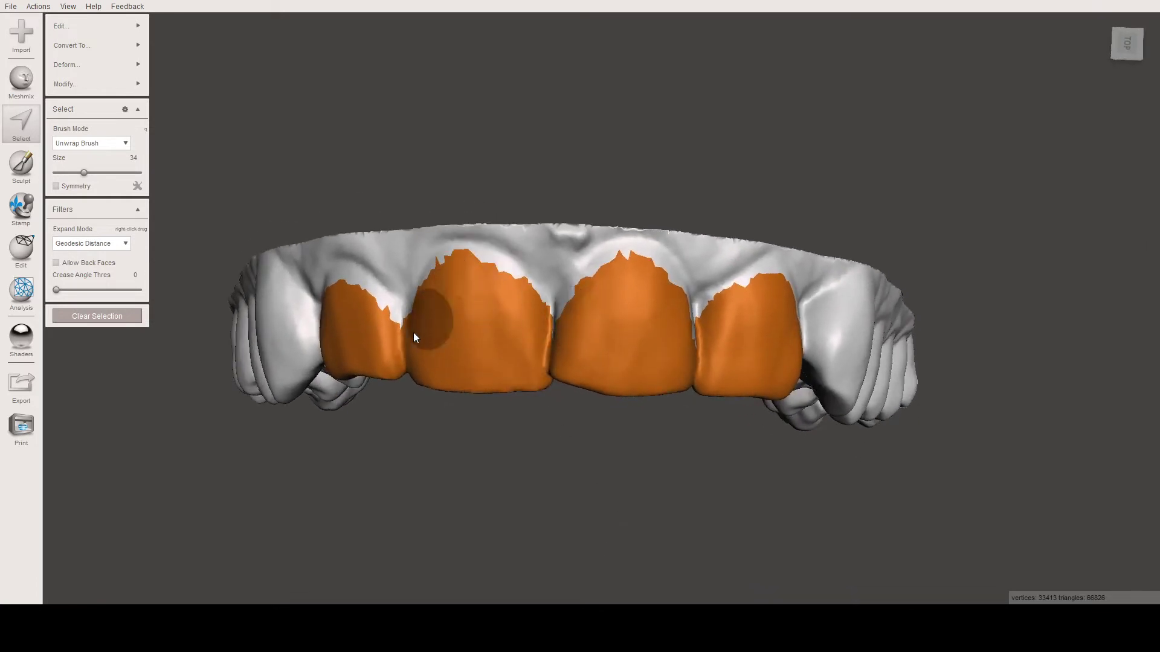
mouse_move(354, 307)
right_mouse_down()
mouse_move(771, 282)
mouse_move(857, 216)
mouse_move(672, 334)
mouse_move(720, 340)
mouse_move(708, 341)
right_mouse_up()
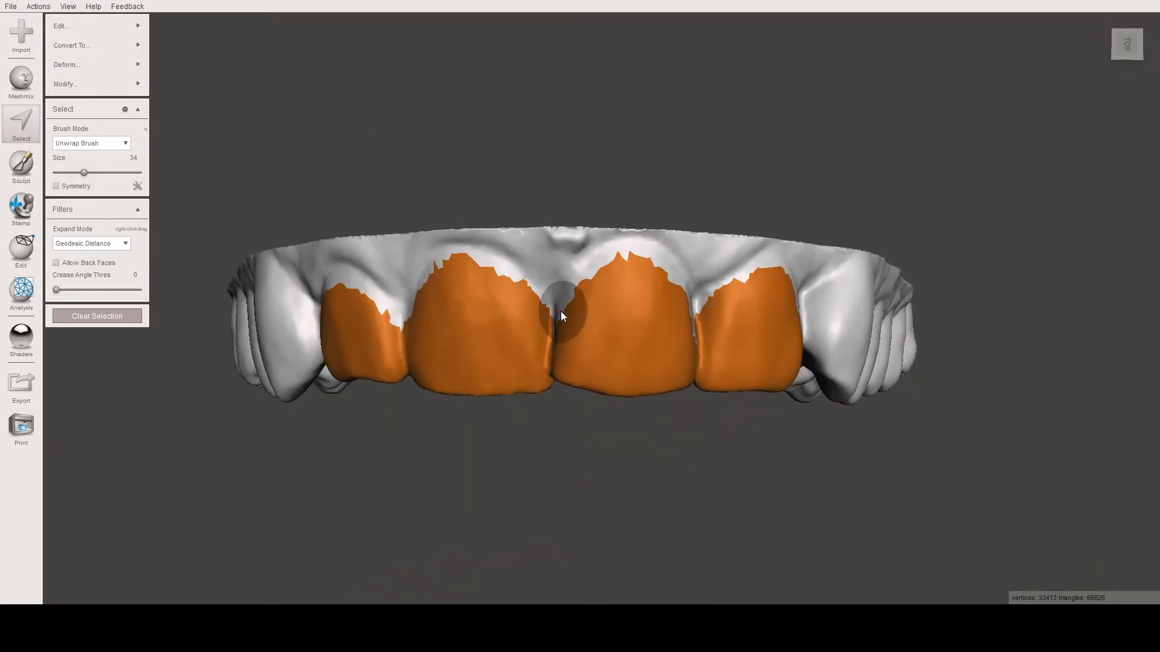
Smooth the boundary of the incisor selection with smoothness 50, preserve shape 50, 30 iterations and 2 border rings.
key("b")
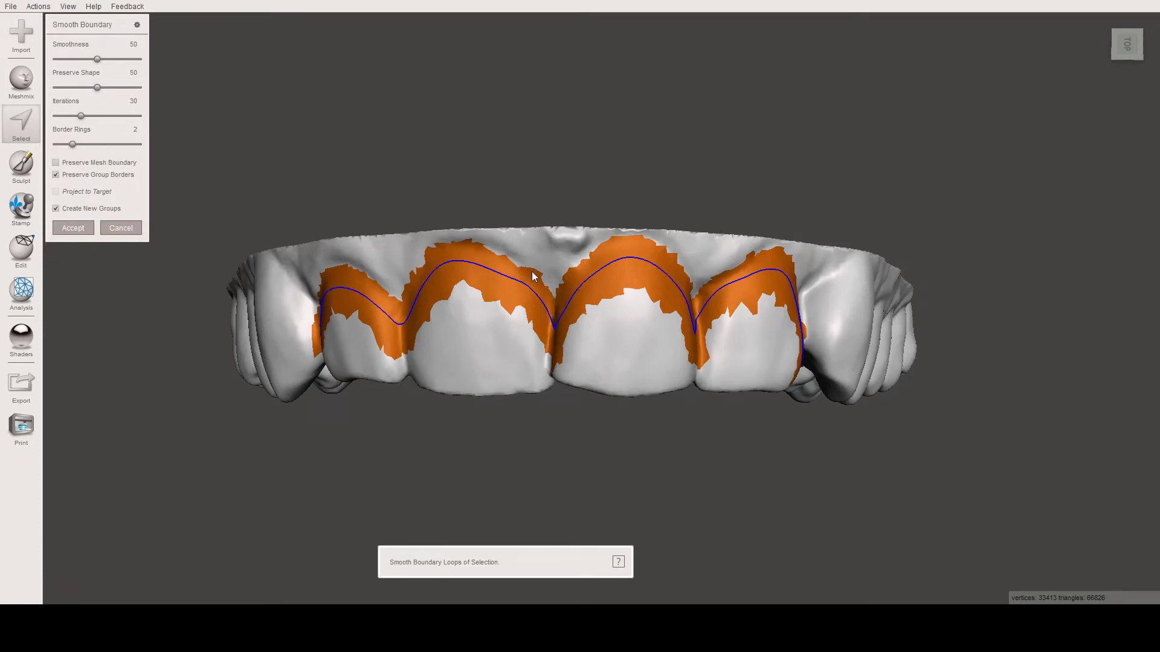
right_click_drag(527, 336, 517, 142)
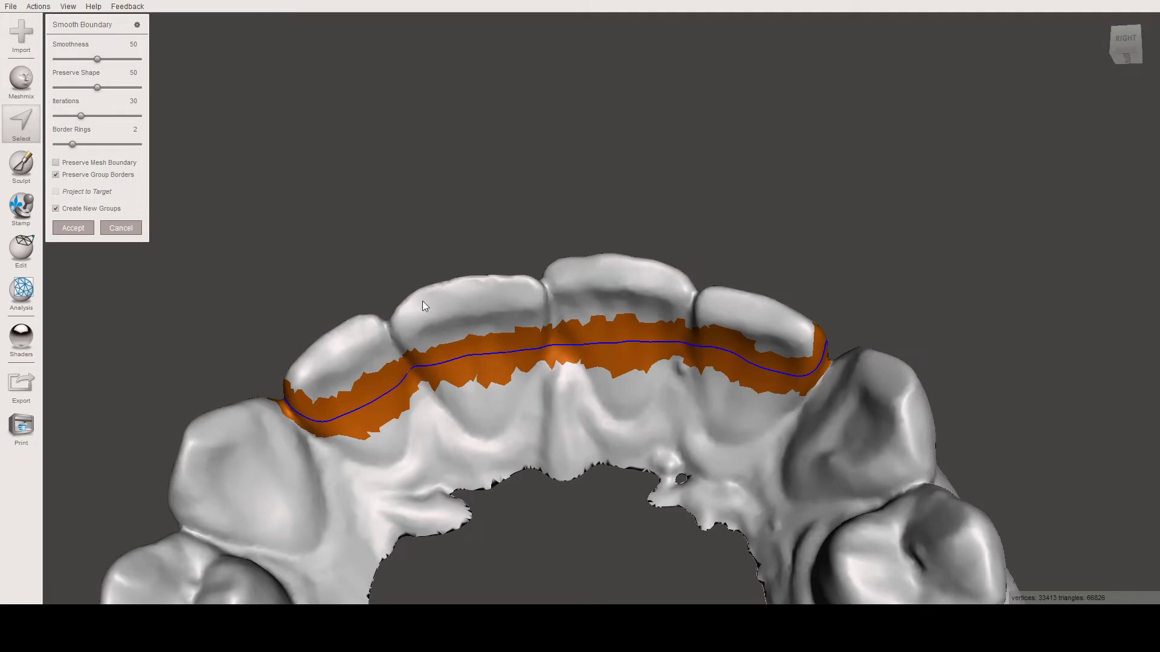
right_click_drag(754, 345, 561, 451)
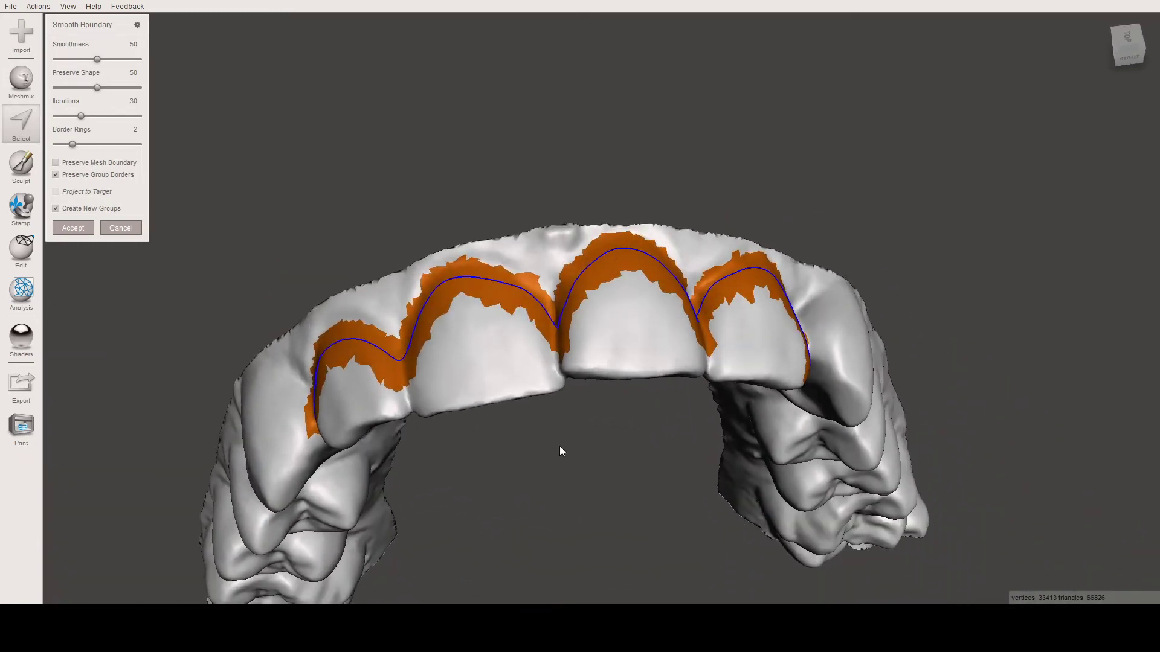
left_click(82, 230)
right_click_drag(643, 357, 577, 451)
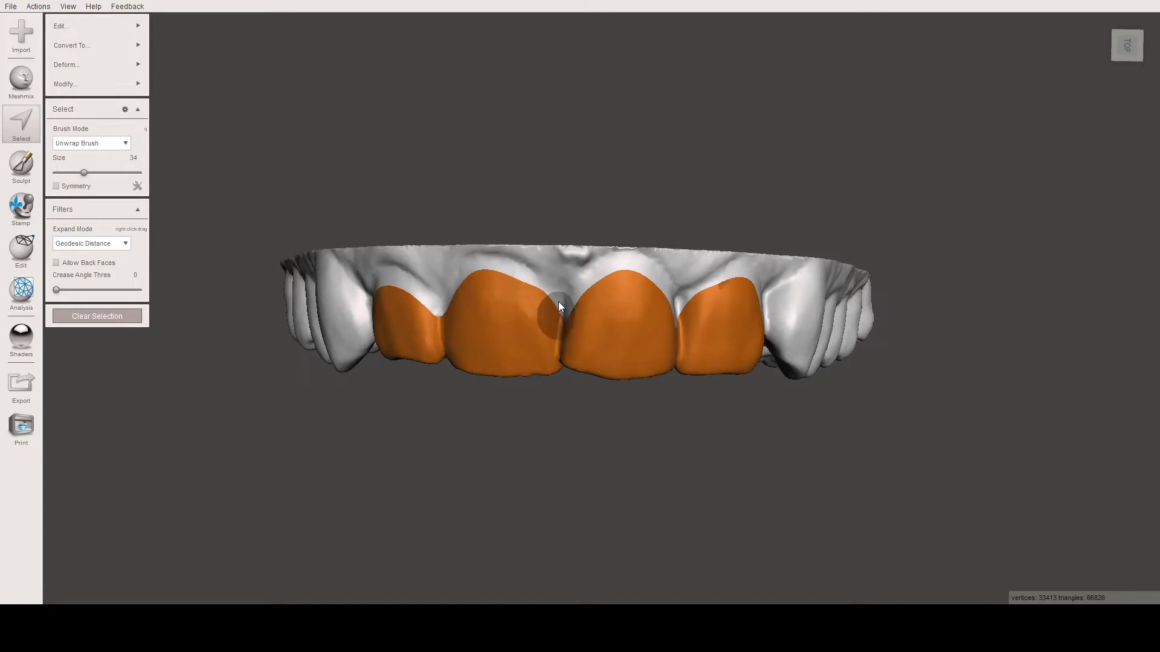
Invert the selection and delete the rest of the arch, keeping only the four incisors' surfaces.
right_click_drag(645, 376, 645, 422)
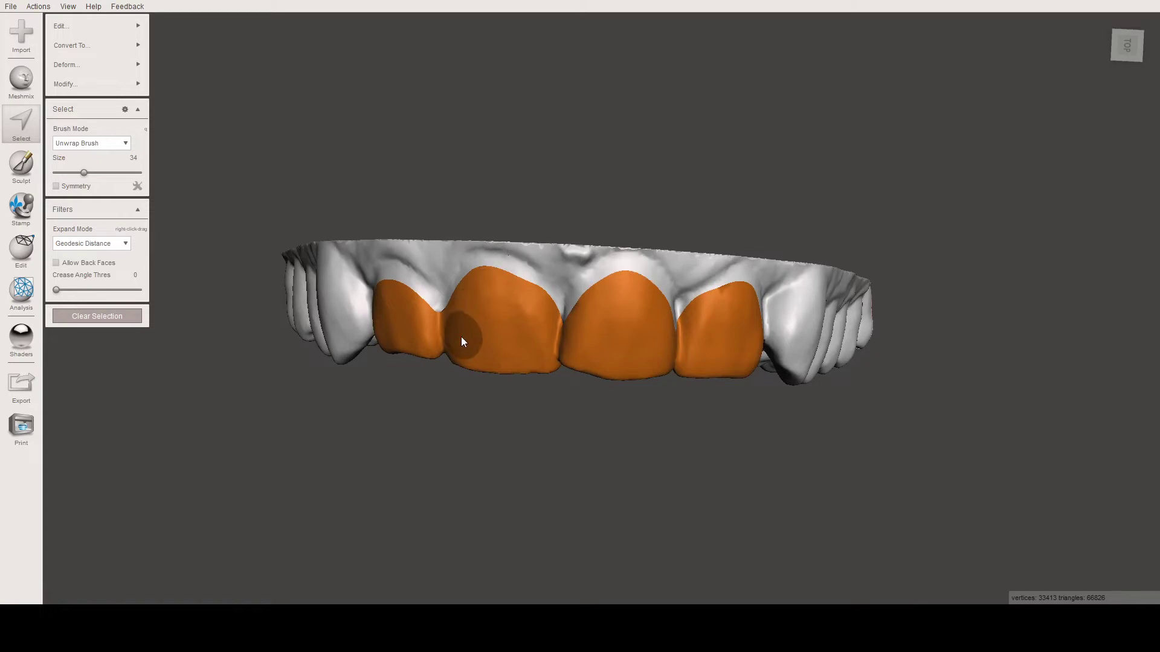
right_click_drag(508, 356, 680, 335)
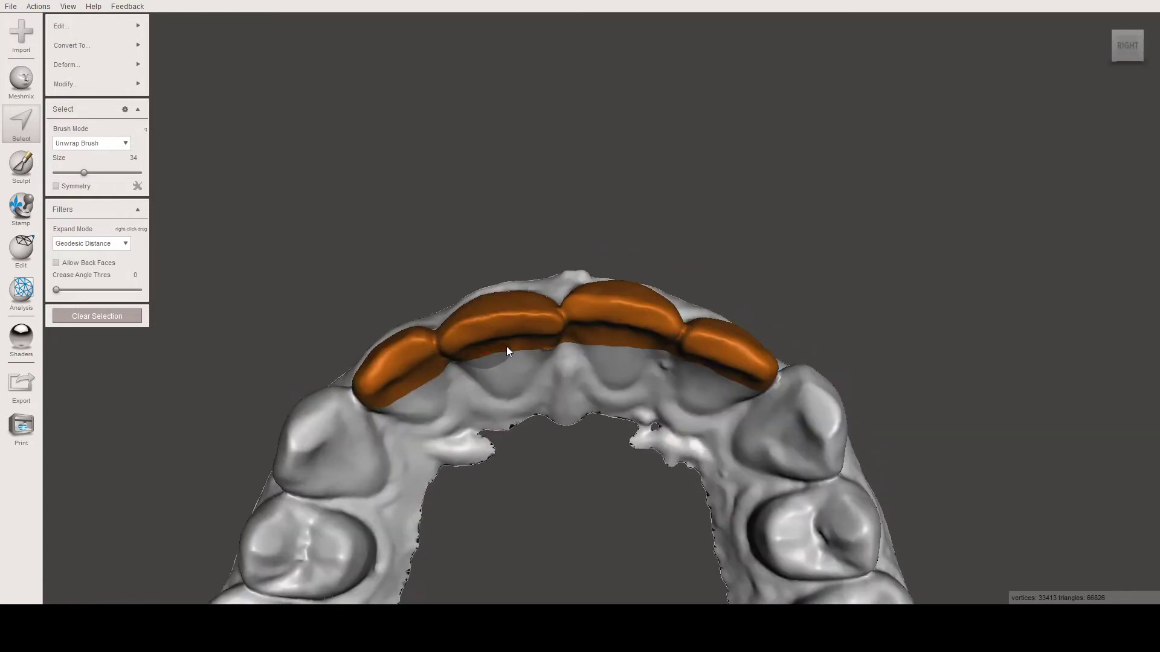
right_click_drag(506, 347, 484, 358)
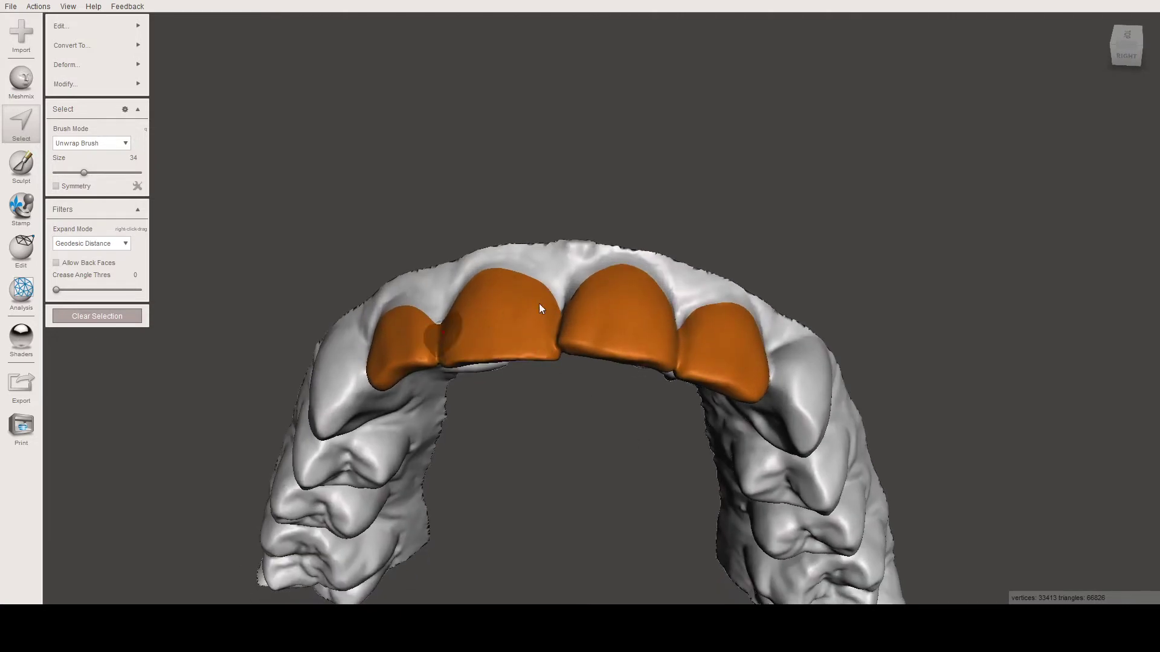
right_click_drag(602, 279, 615, 371)
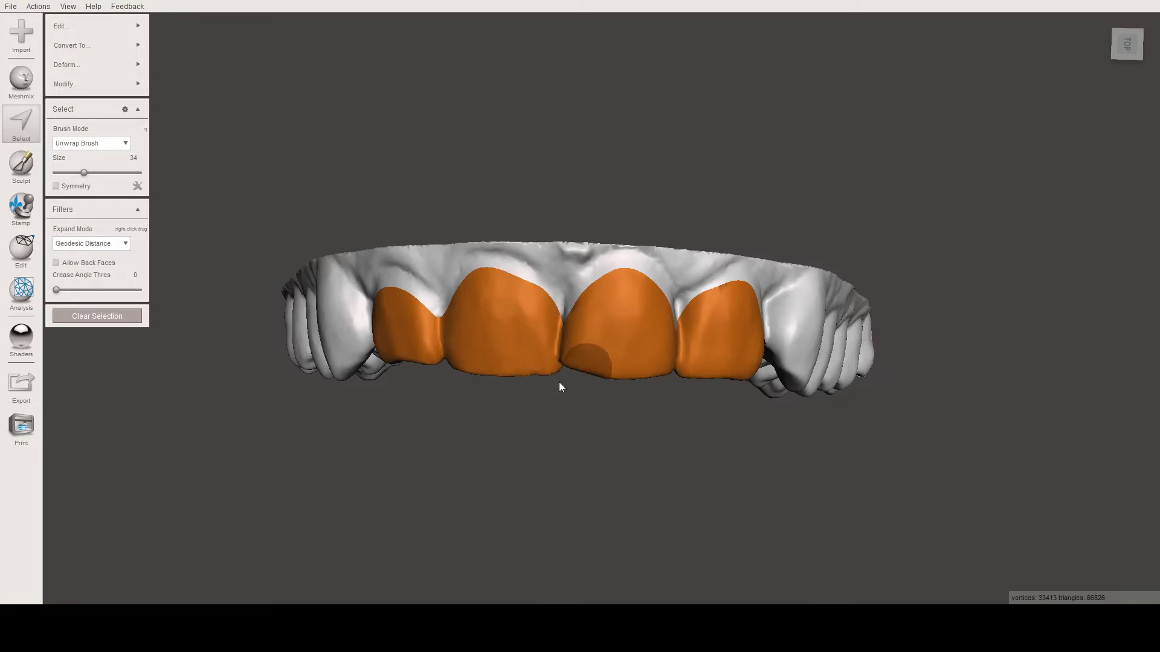
right_click_drag(592, 344, 603, 410)
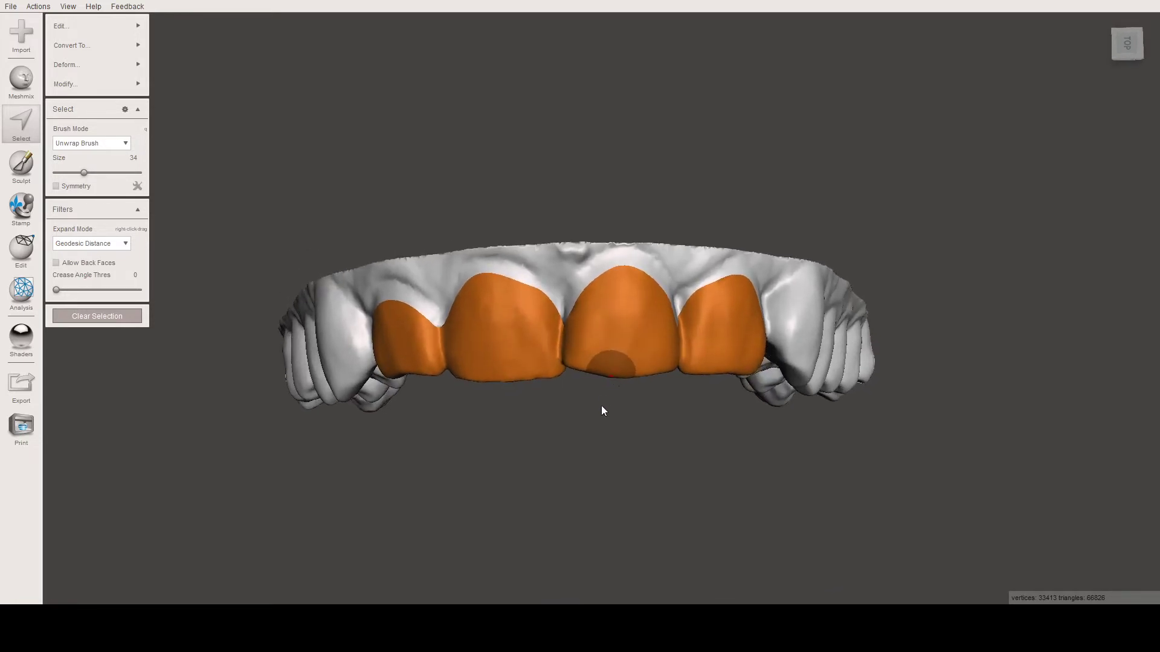
key("i")
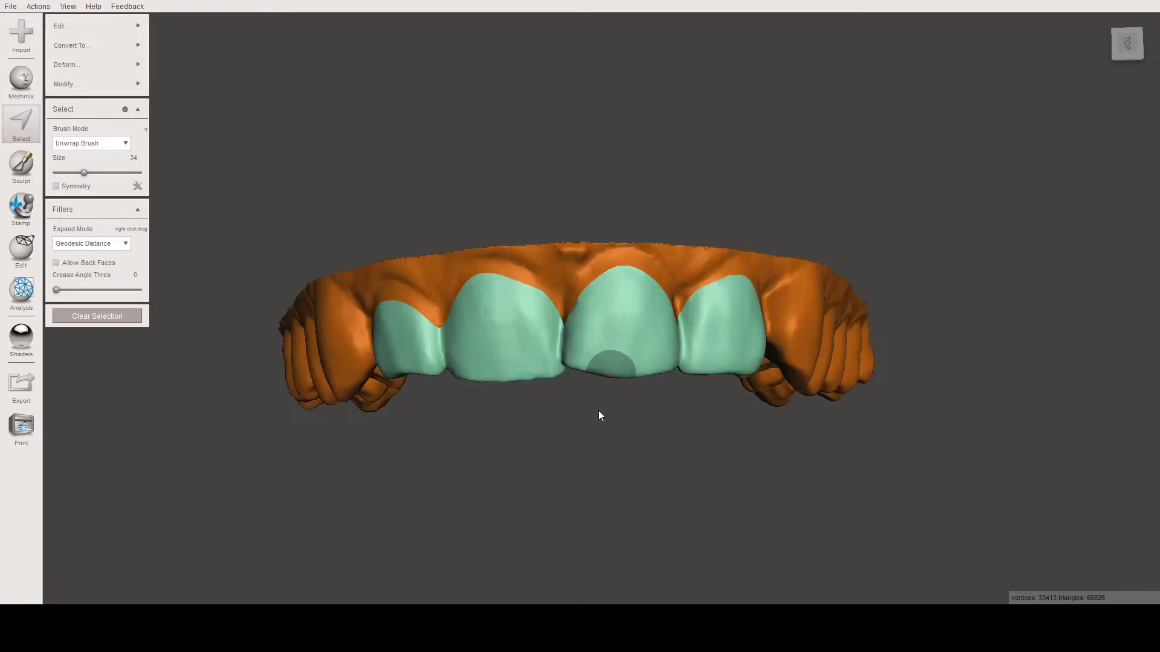
right_click_drag(599, 415, 626, 293)
mouse_move(614, 470)
right_mouse_down()
mouse_move(567, 544)
mouse_move(575, 387)
mouse_move(572, 525)
mouse_move(593, 435)
mouse_move(717, 334)
mouse_move(943, 292)
mouse_move(694, 243)
mouse_move(893, 194)
mouse_move(718, 311)
mouse_move(575, 382)
mouse_move(593, 345)
mouse_move(572, 469)
mouse_move(740, 191)
mouse_move(743, 282)
mouse_move(576, 361)
mouse_move(841, 233)
mouse_move(876, 266)
mouse_move(911, 264)
mouse_move(597, 335)
mouse_move(562, 386)
mouse_move(546, 231)
mouse_move(746, 166)
mouse_move(820, 261)
mouse_move(872, 223)
mouse_move(671, 264)
mouse_move(784, 323)
mouse_move(666, 407)
mouse_move(531, 477)
mouse_move(569, 476)
mouse_move(566, 421)
right_mouse_up()
key("x")
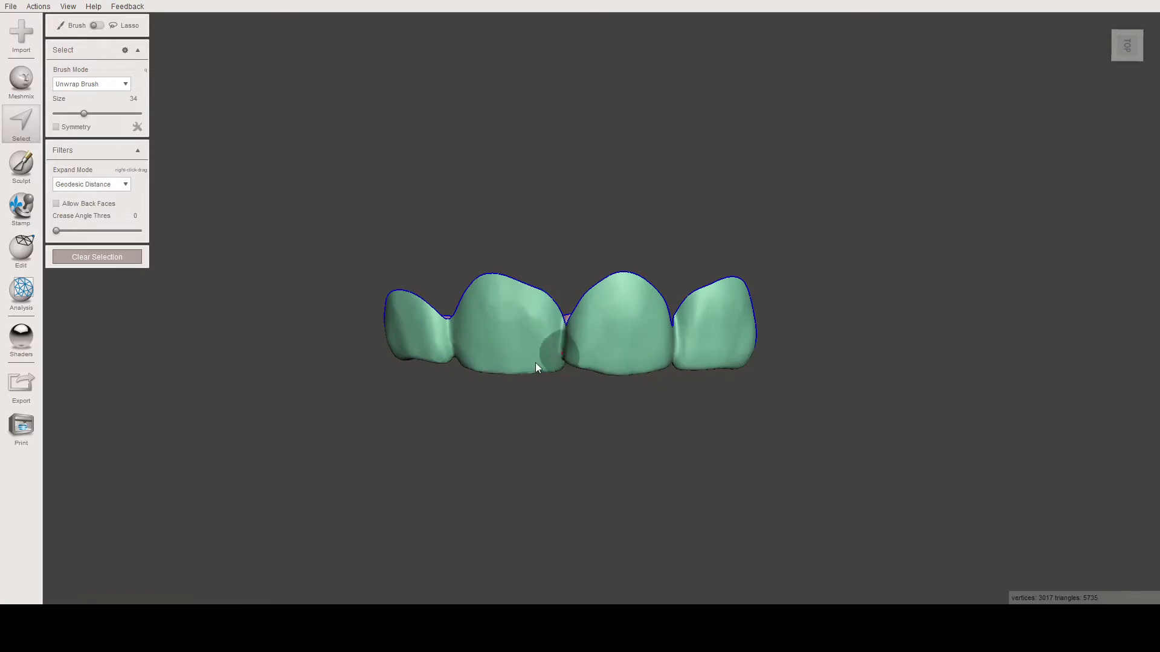
Try to offset the whole incisor shell by 1 mm with connected walls, and inspect the rim from the inside.
double_click(506, 326)
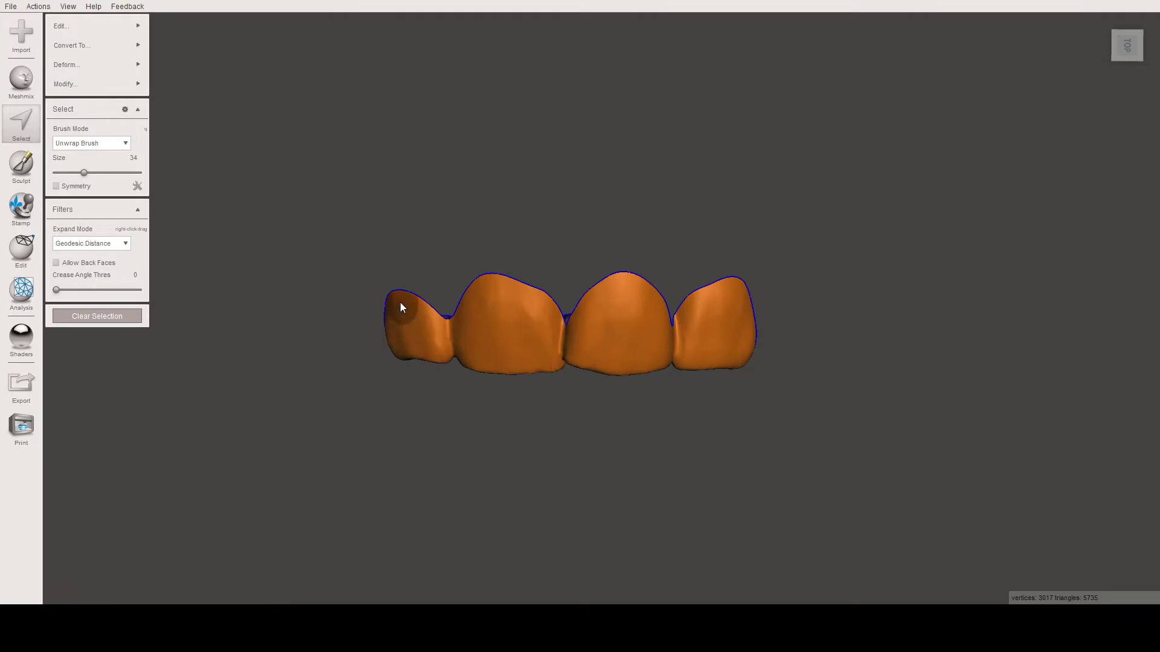
key("shift+d")
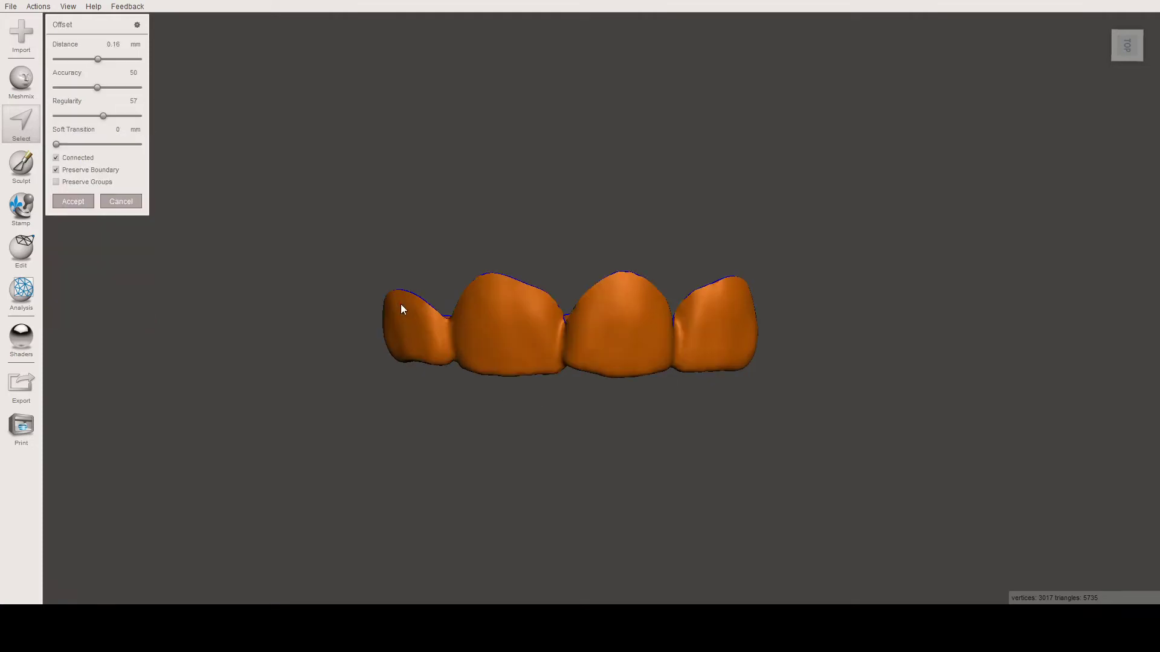
left_click(115, 44)
left_click_drag(104, 44, 125, 43)
type("1")
key("Return")
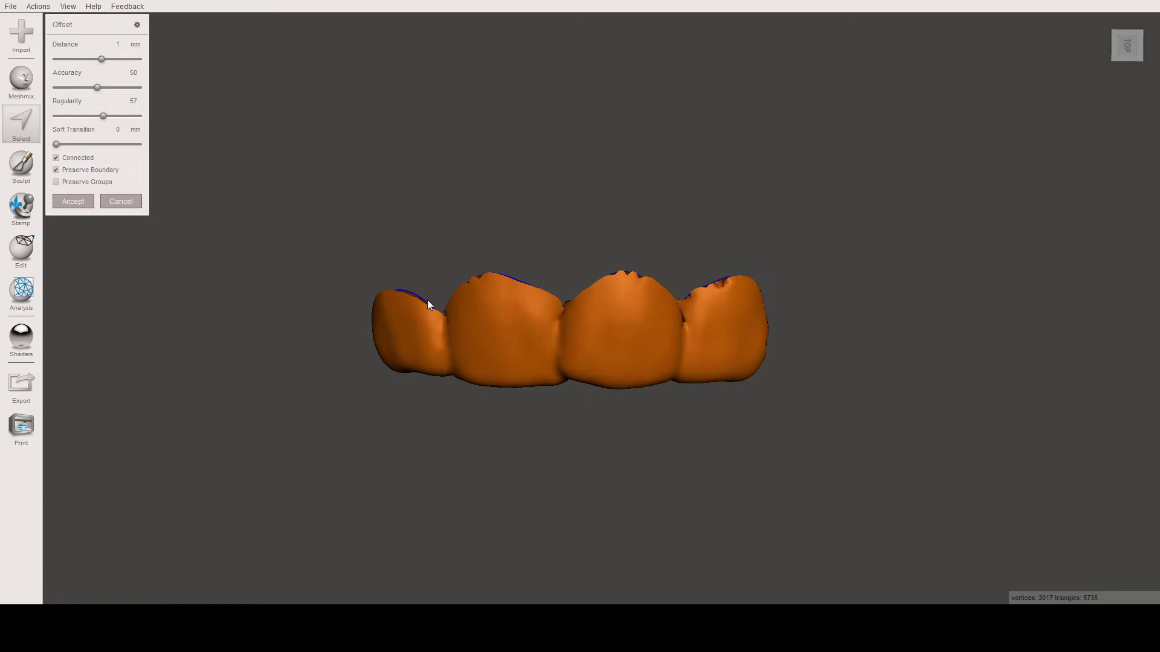
right_click_drag(465, 313, 342, 210)
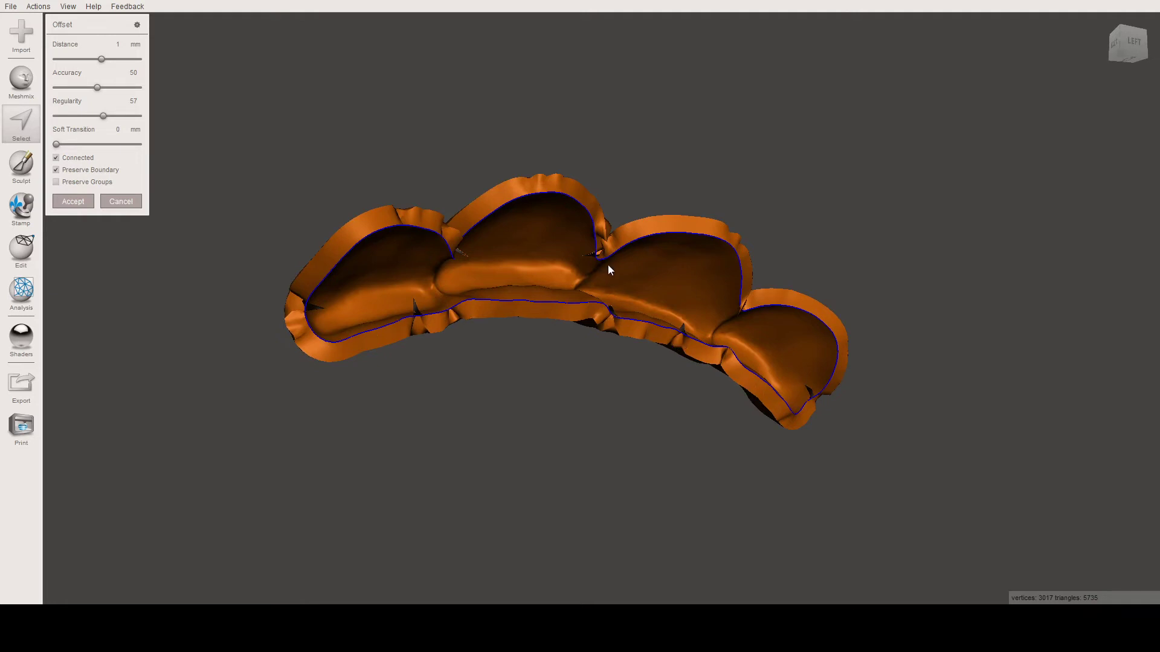
mouse_move(609, 269)
right_mouse_down()
mouse_move(585, 298)
mouse_move(562, 172)
mouse_move(640, 174)
mouse_move(647, 201)
mouse_move(598, 252)
right_mouse_up()
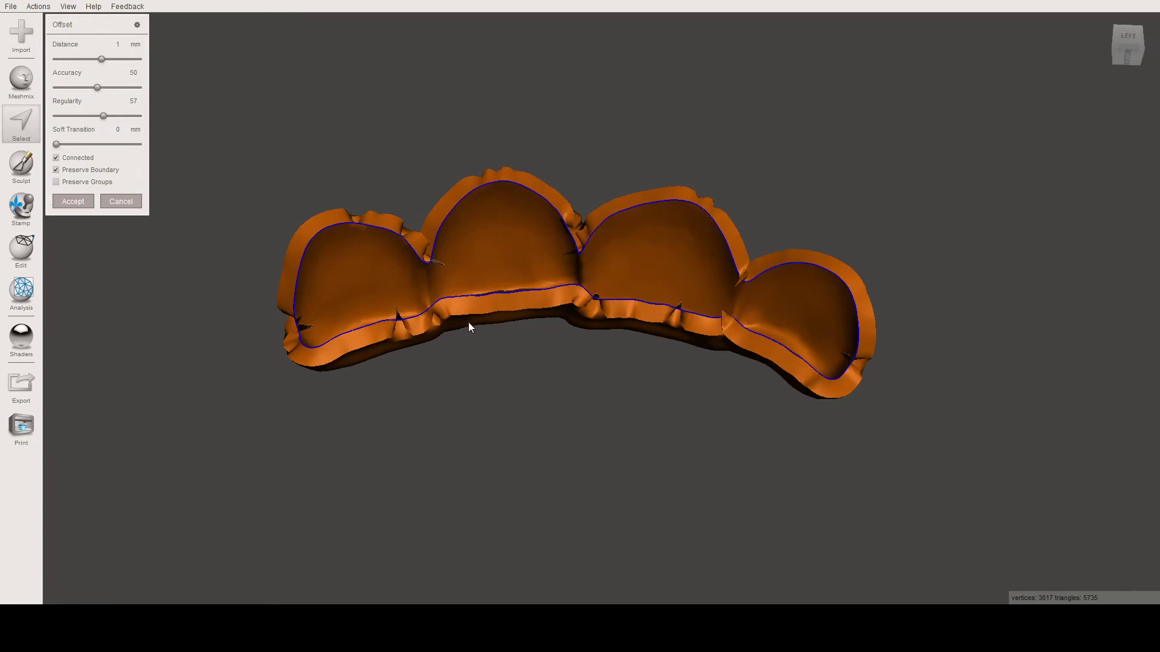
left_click_drag(470, 324, 479, 338)
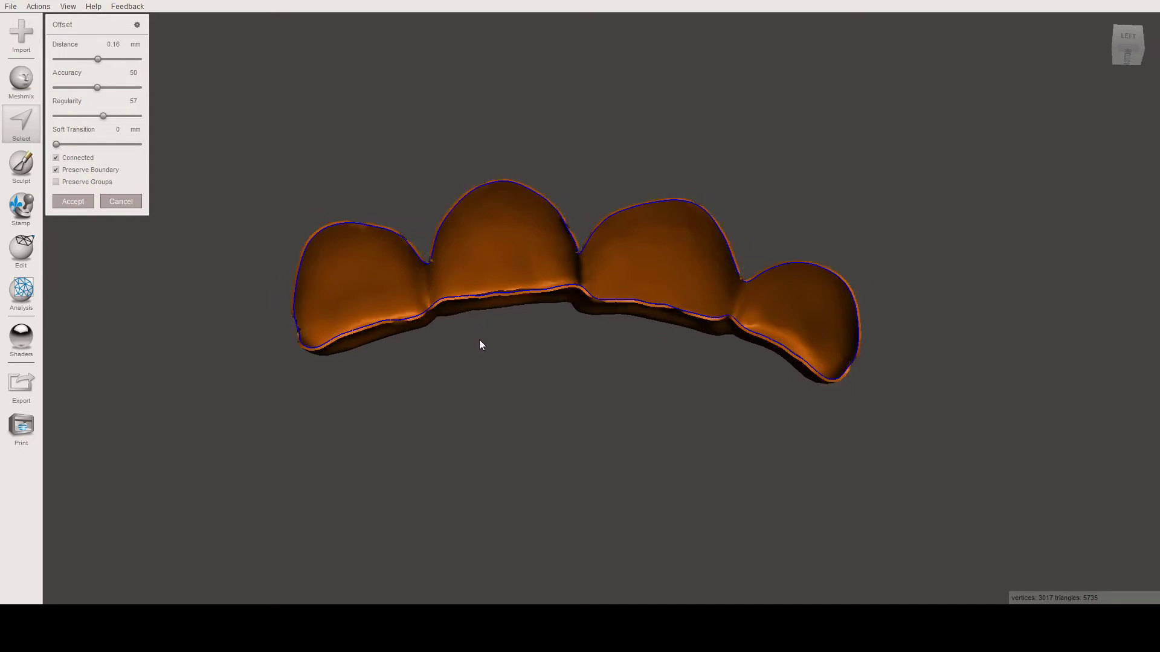
left_click(128, 206)
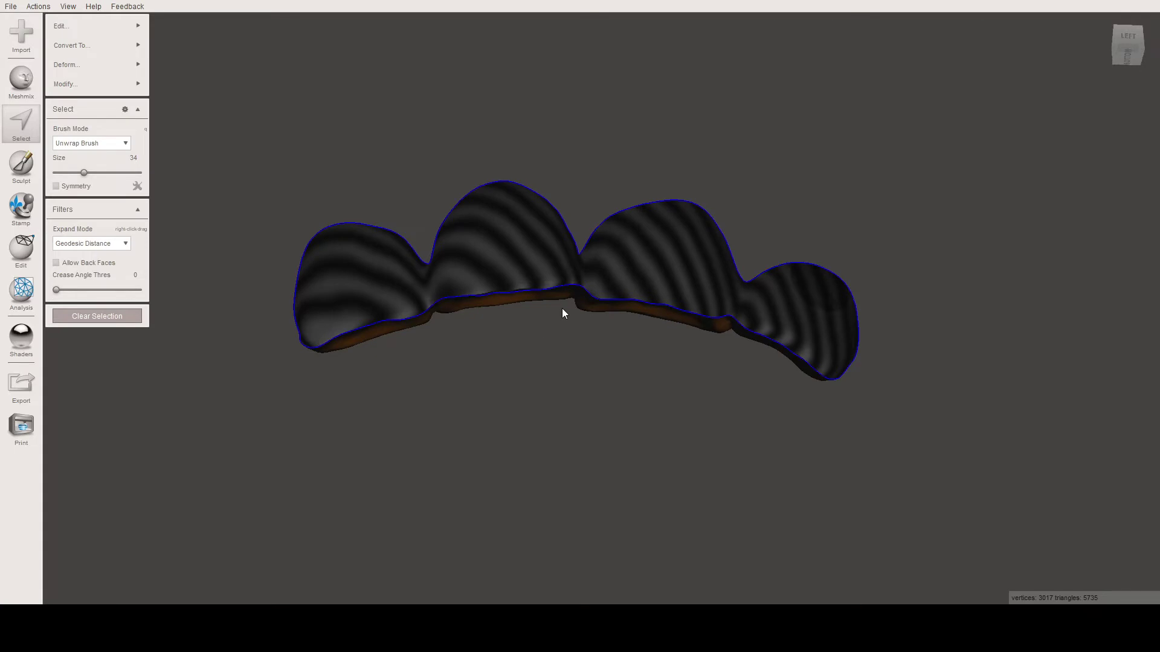
Choose the Reduce sculpting brush and display the mesh wireframe on the incisor shell.
scroll(562, 308, "up", 4)
scroll(561, 325, "down", 6)
mouse_move(556, 336)
right_mouse_down()
mouse_move(611, 367)
mouse_move(541, 329)
right_mouse_up()
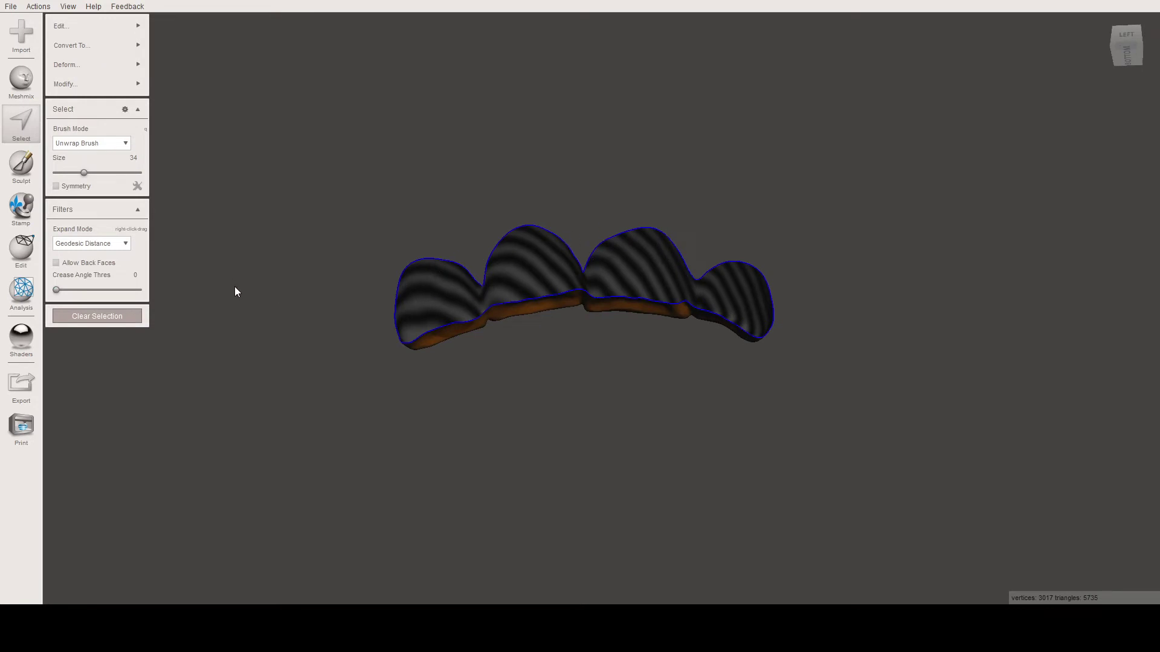
left_click(22, 173)
left_click(119, 53)
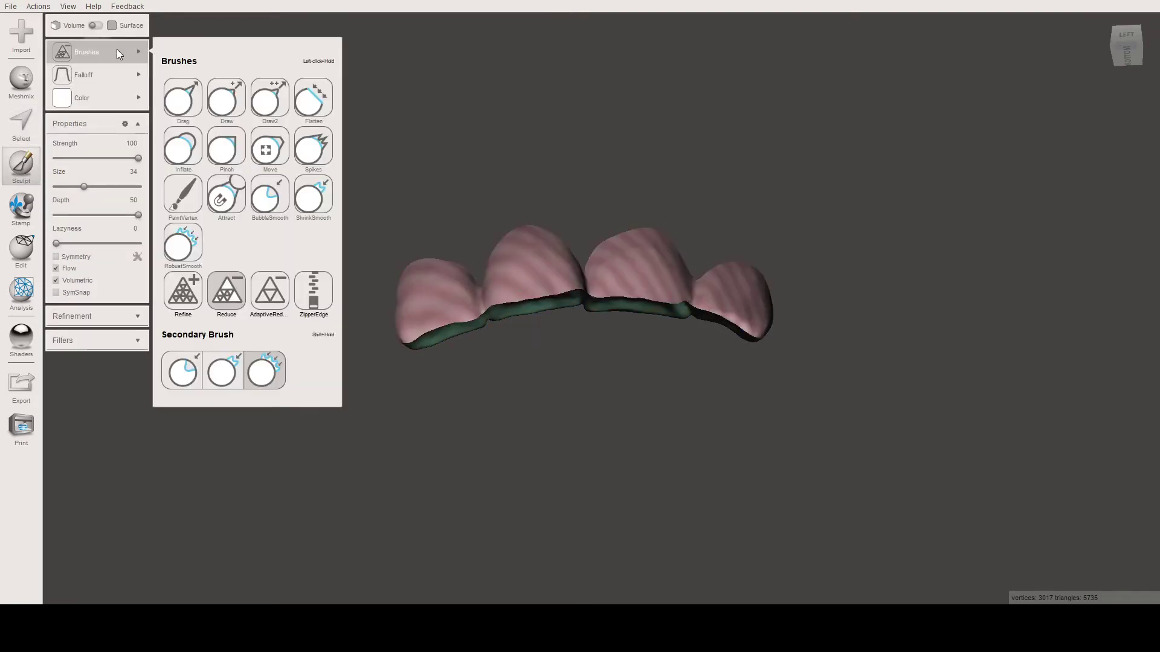
left_click(228, 291)
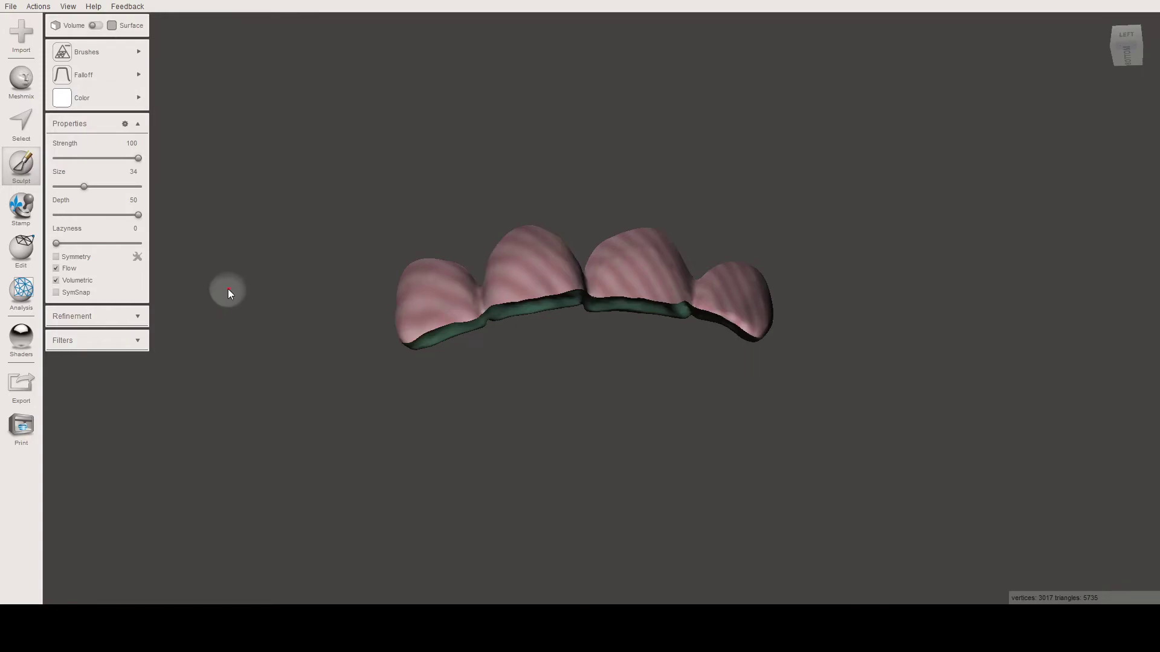
scroll(567, 290, "up", 5)
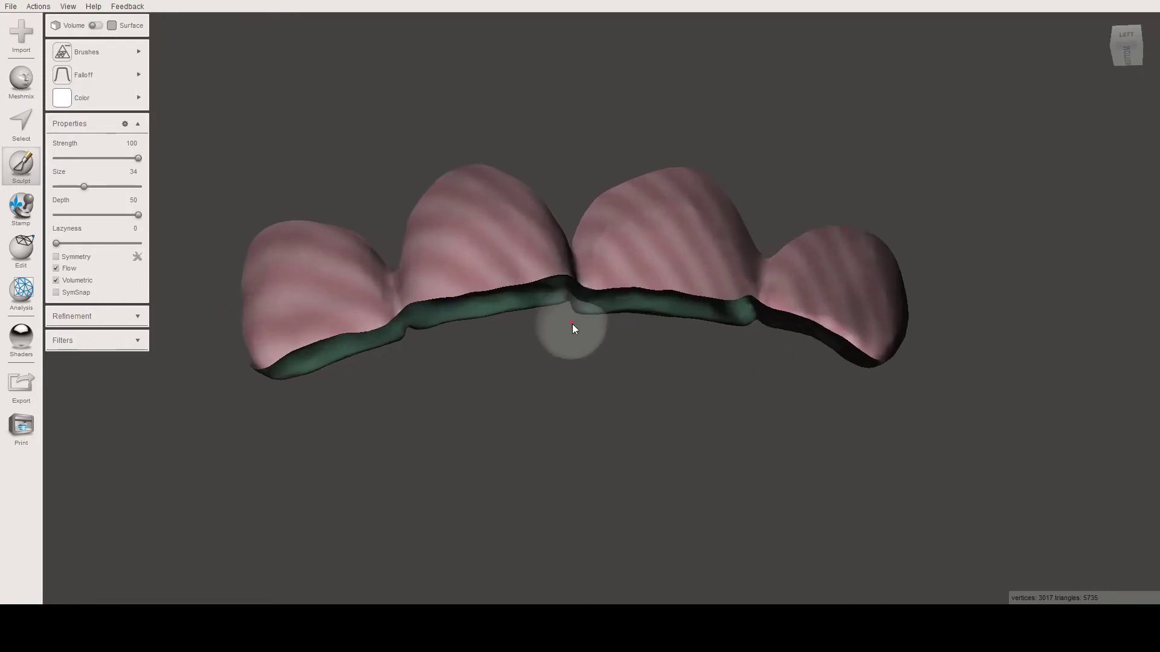
key("w")
scroll(568, 332, "up", 3)
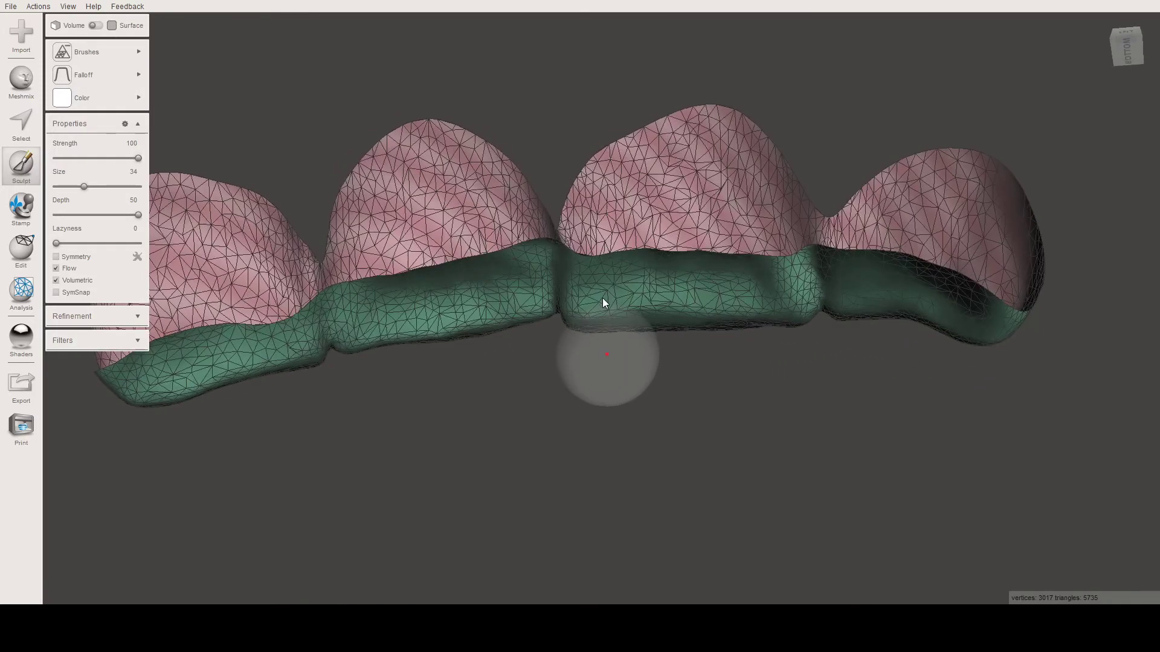
Reduce the mesh along the lingual margin of one central incisor up to its lateral neighbour, using brush size 34 and strength 100.
right_click_drag(603, 302, 653, 272)
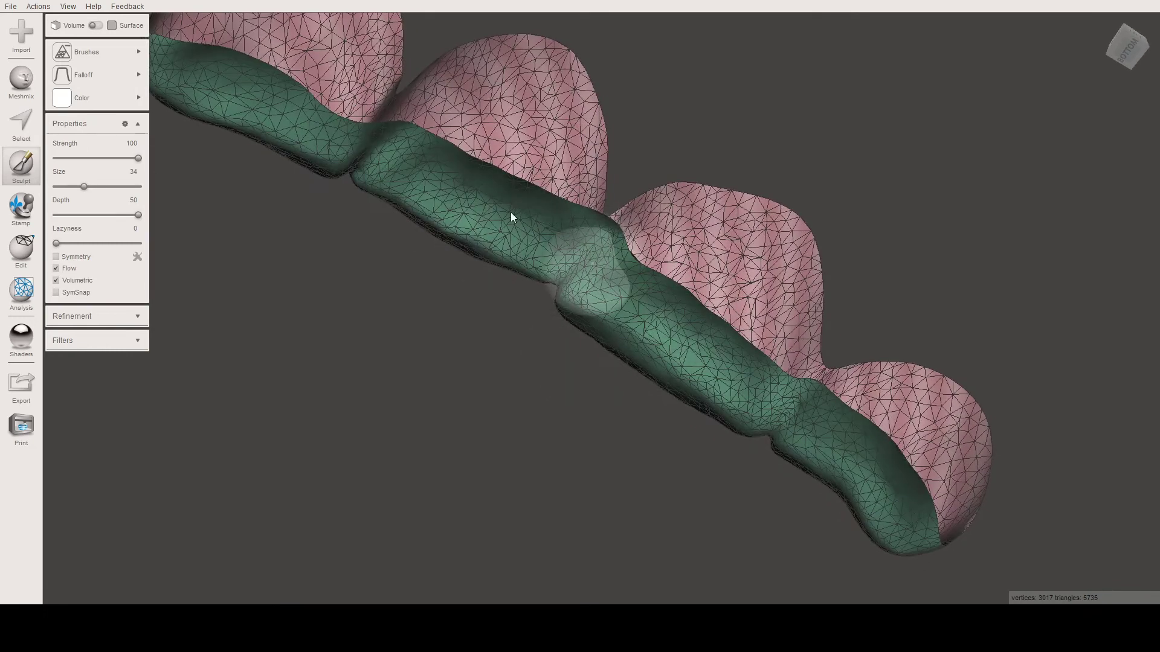
mouse_move(567, 213)
right_mouse_down()
mouse_move(607, 197)
mouse_move(614, 211)
right_mouse_up()
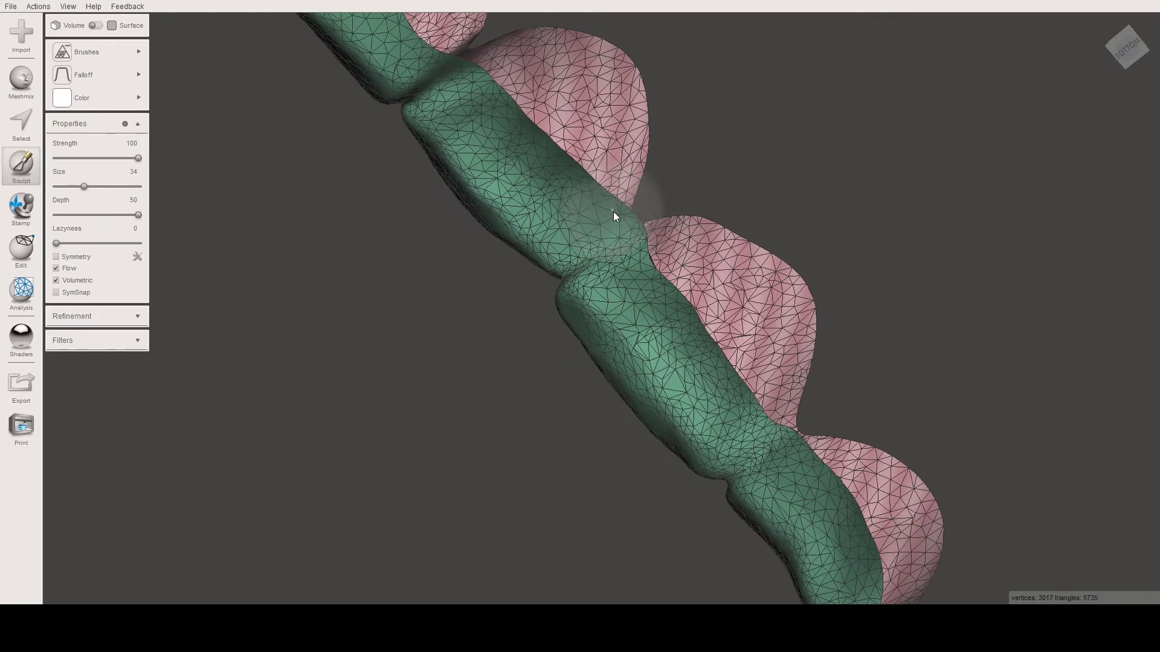
left_click_drag(613, 211, 696, 333)
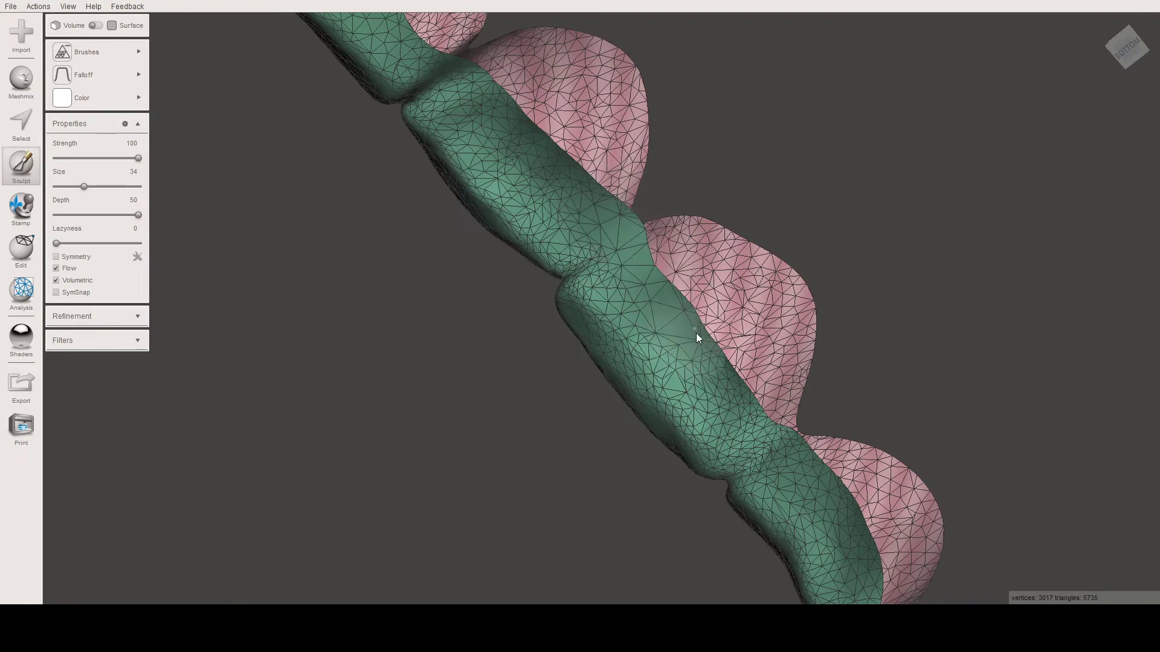
right_click_drag(743, 396, 647, 296)
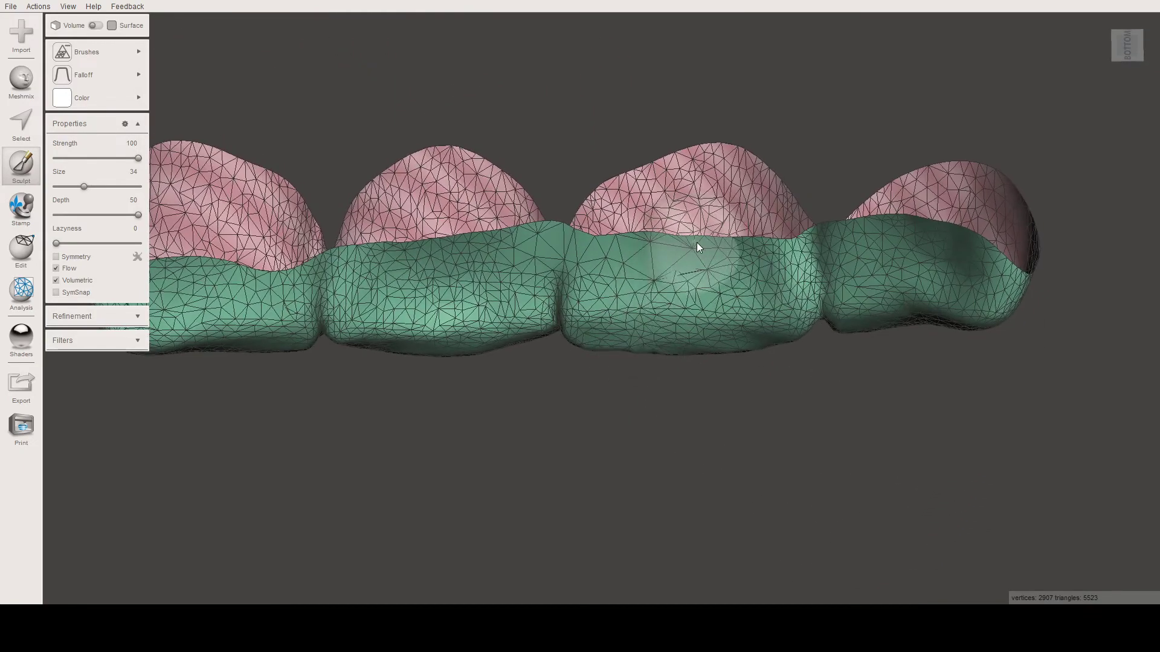
left_click_drag(697, 247, 802, 247)
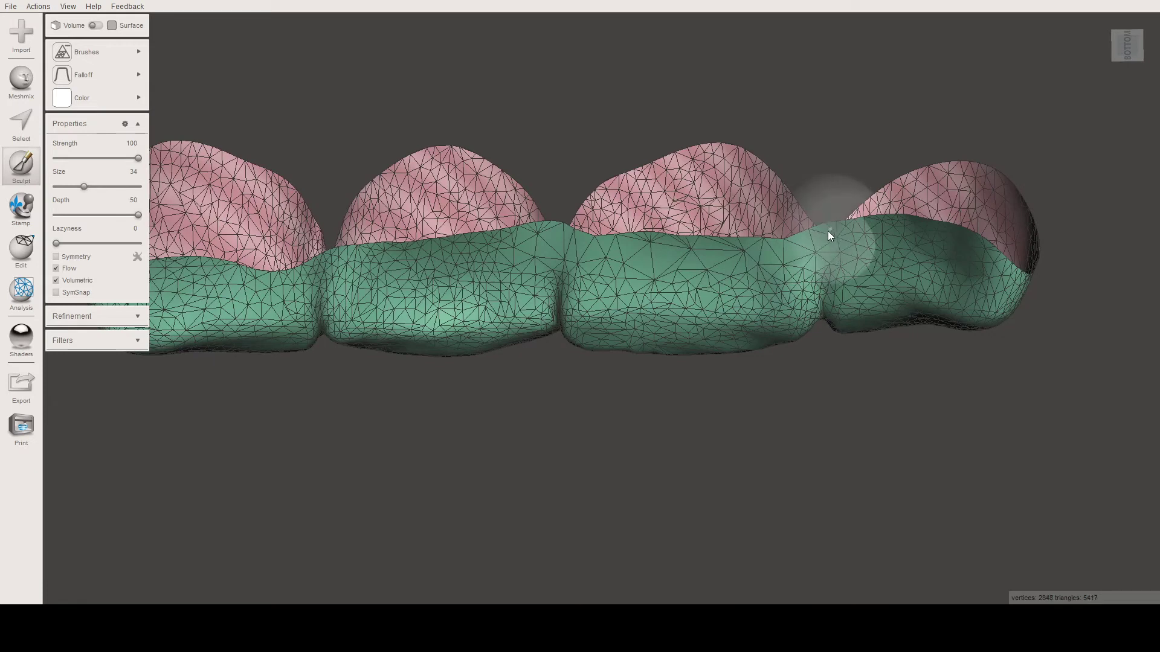
Shrink the Reduce brush to size 26 and thin the mesh along the adjacent lateral incisor's lingual margin.
key("bracketleft")
key("bracketleft")
key("bracketleft")
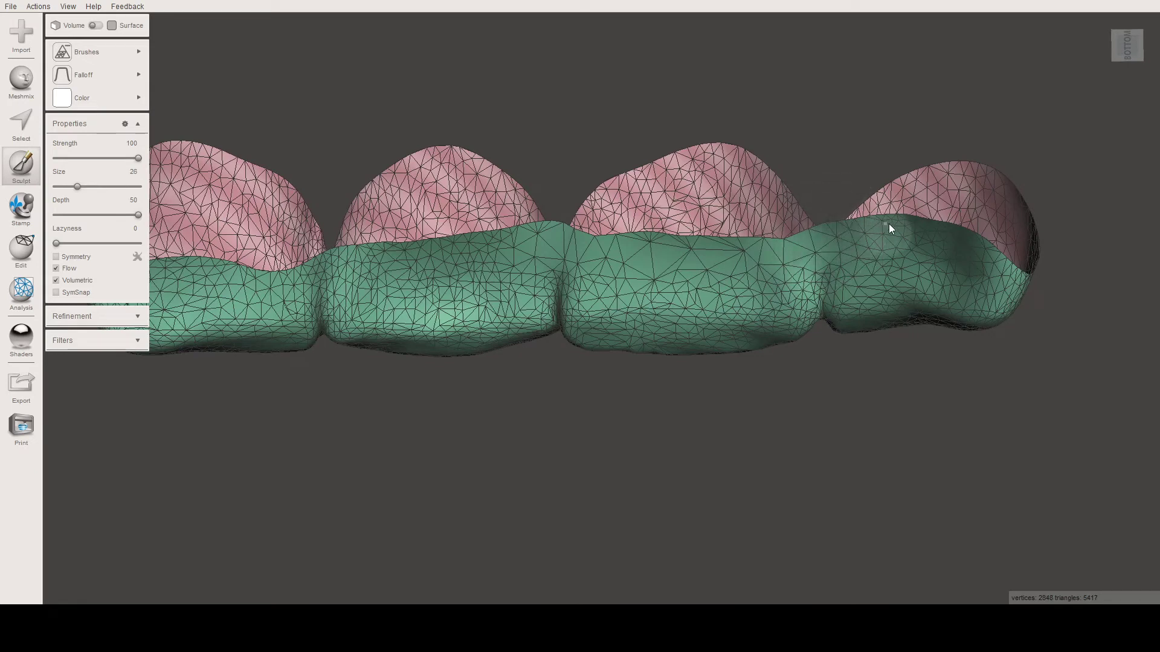
left_click_drag(956, 241, 990, 256)
Reduce the mesh around the outer end and labial margin of the same lateral incisor.
mouse_move(1005, 266)
right_mouse_down()
mouse_move(890, 285)
mouse_move(801, 256)
right_mouse_up()
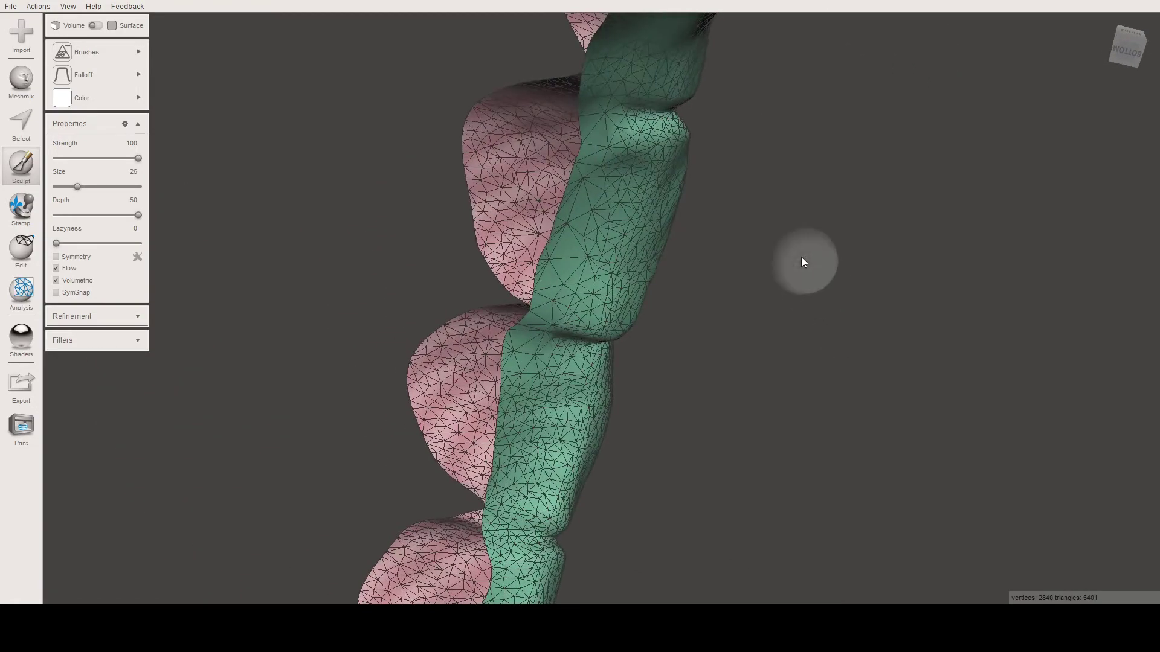
scroll(801, 256, "down", 5)
scroll(651, 203, "up", 2)
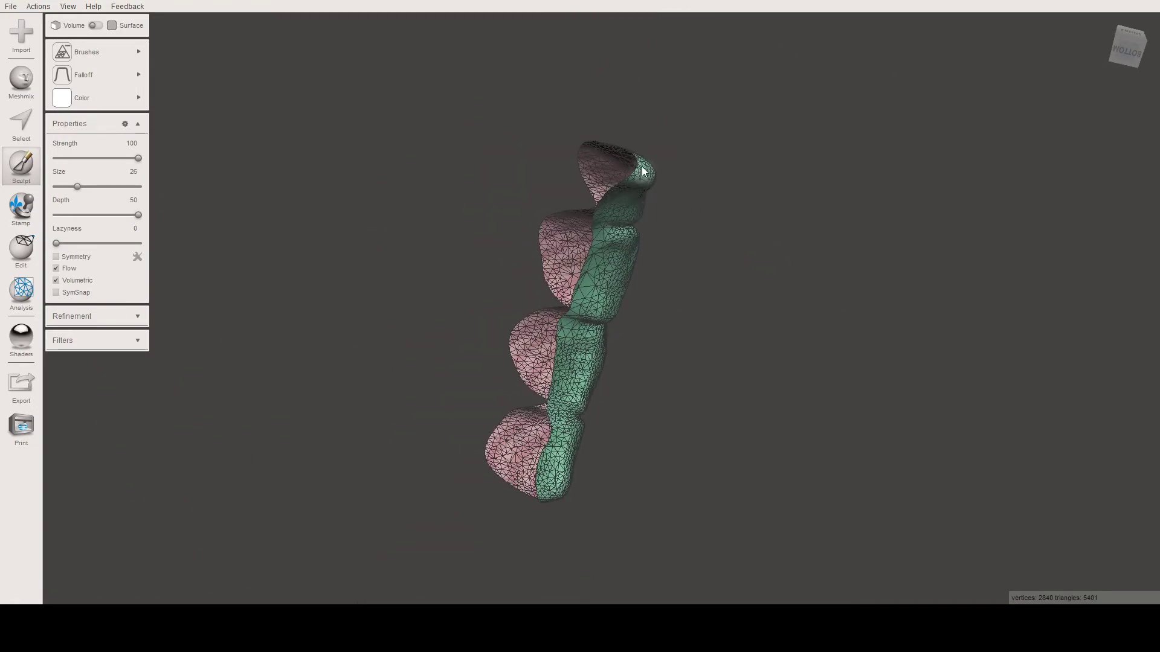
right_click_drag(628, 185, 622, 316)
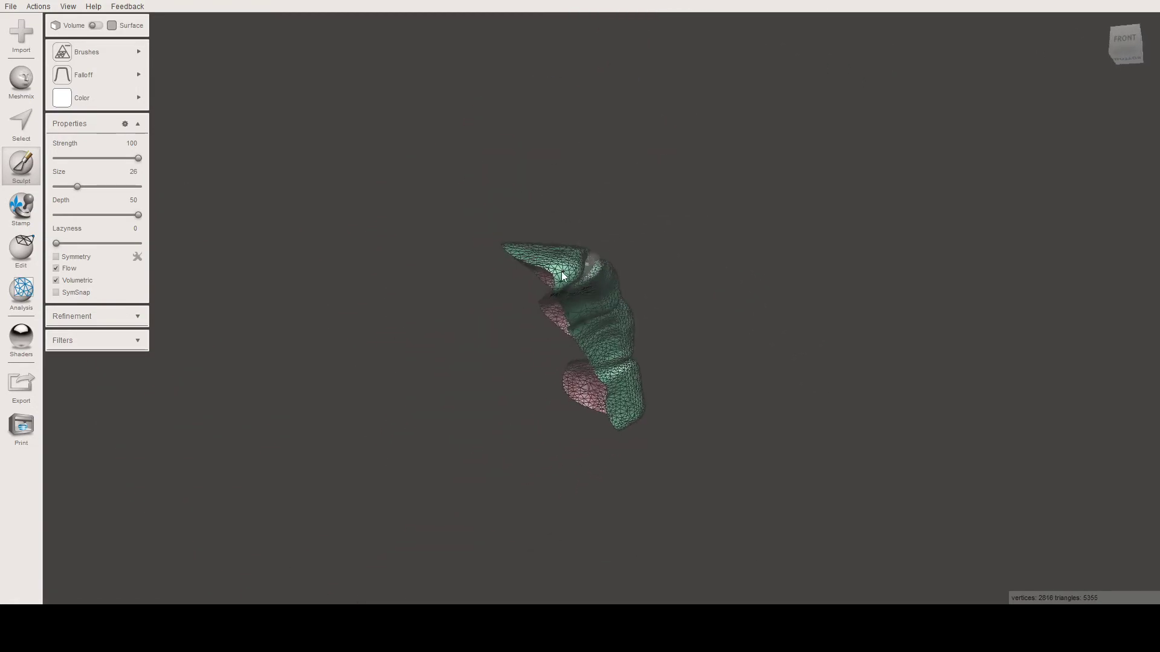
left_click_drag(565, 274, 561, 283)
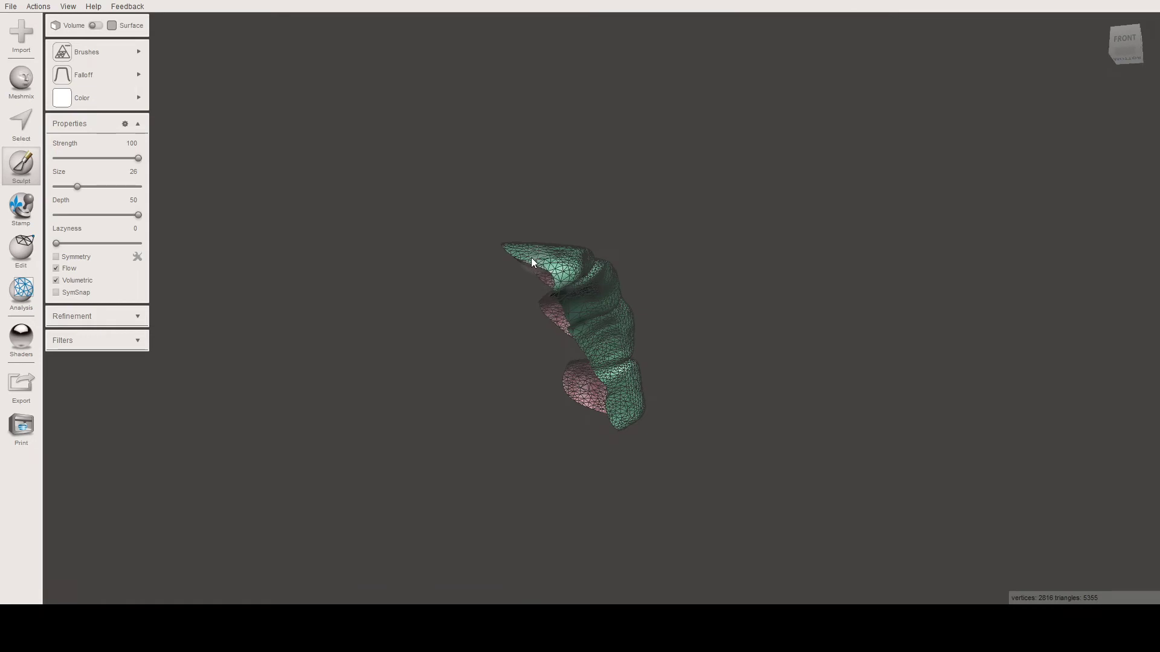
right_click_drag(517, 256, 644, 314)
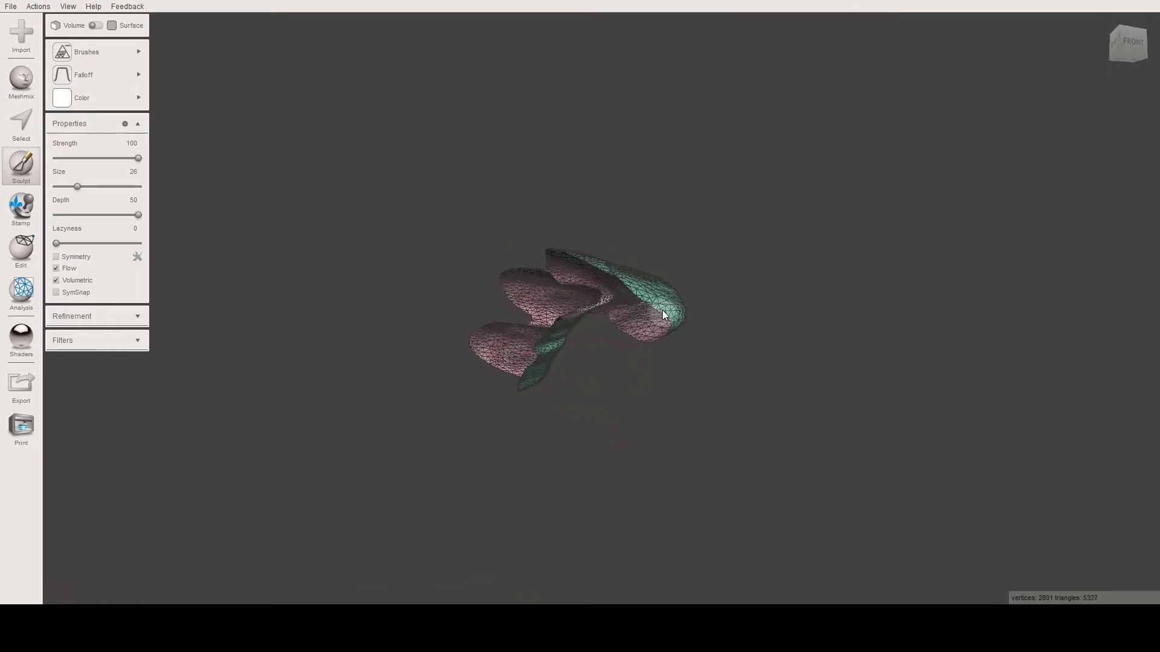
left_click_drag(644, 302, 644, 295)
Reduce the mesh along the labial margins of the two central incisors, including the embrasure between them.
right_click_drag(645, 295, 719, 405)
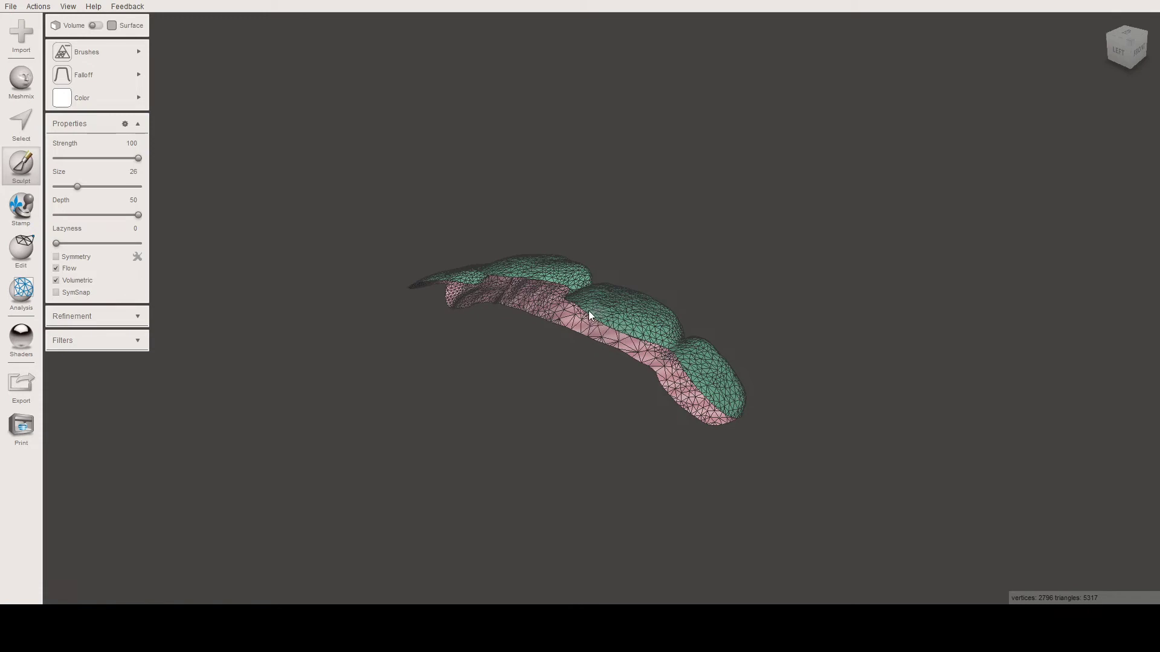
right_click_drag(575, 304, 631, 332)
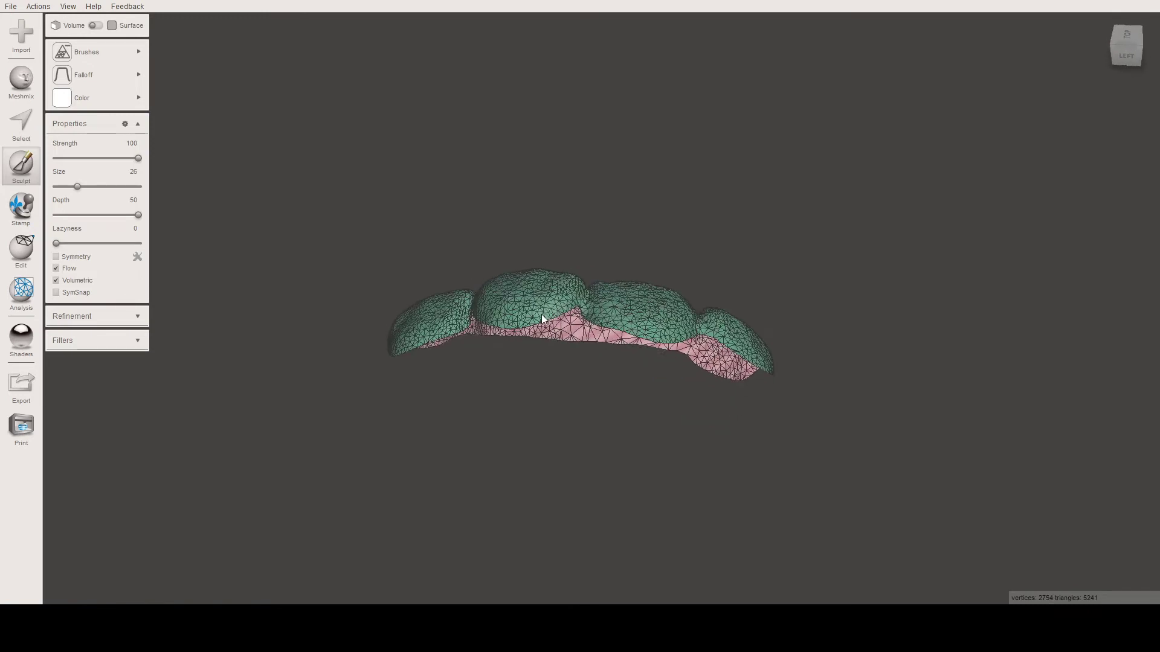
left_click_drag(494, 321, 520, 326)
mouse_move(520, 326)
right_mouse_down()
mouse_move(527, 244)
mouse_move(590, 307)
right_mouse_up()
Reduce the mesh along the opposite lateral incisor's labial margin, from its contact with the central incisor to the outer end.
mouse_move(591, 311)
left_mouse_down()
mouse_move(558, 350)
mouse_move(493, 368)
left_mouse_up()
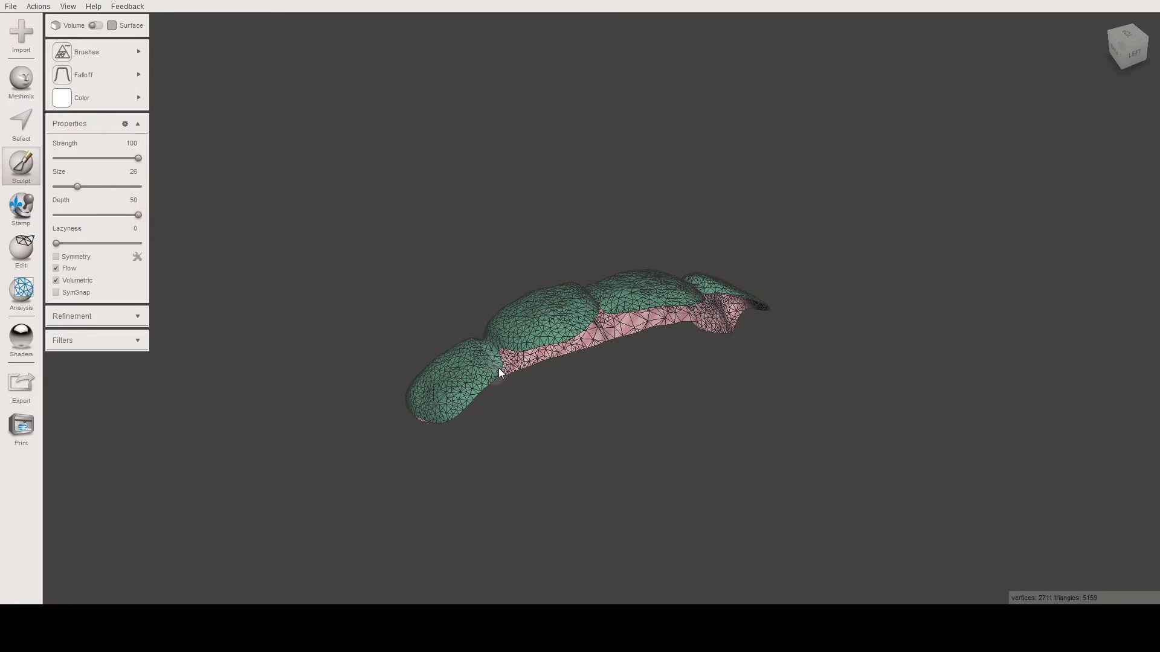
right_click_drag(499, 368, 506, 340)
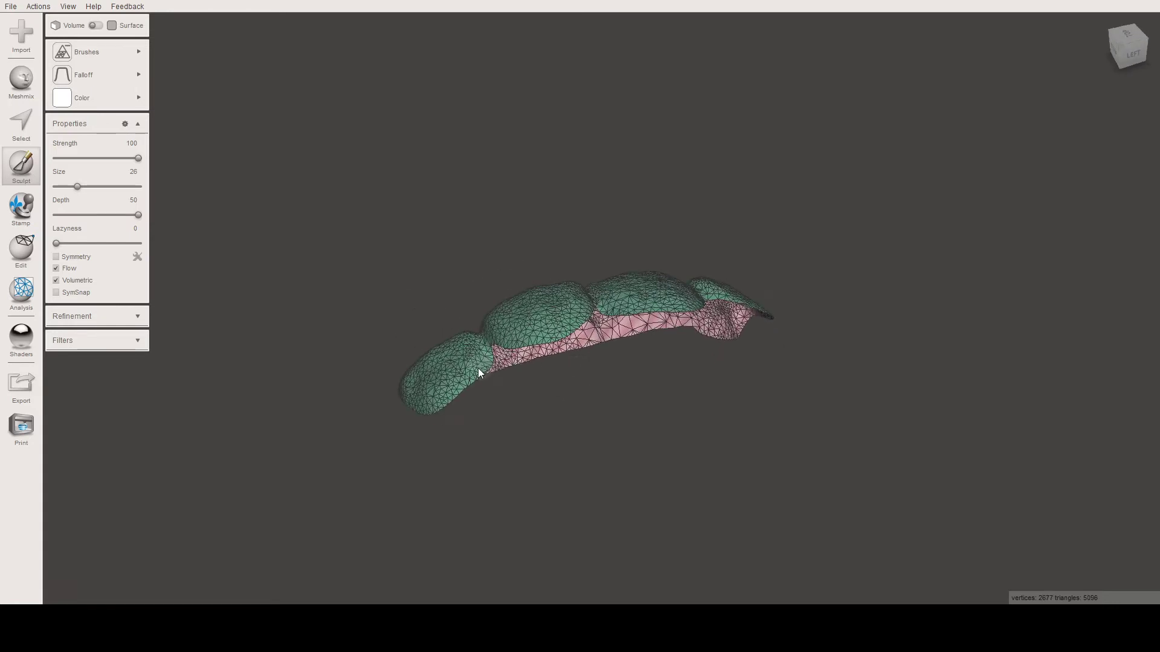
left_click_drag(458, 384, 441, 397)
mouse_move(466, 402)
right_mouse_down()
mouse_move(476, 379)
mouse_move(528, 365)
right_mouse_up()
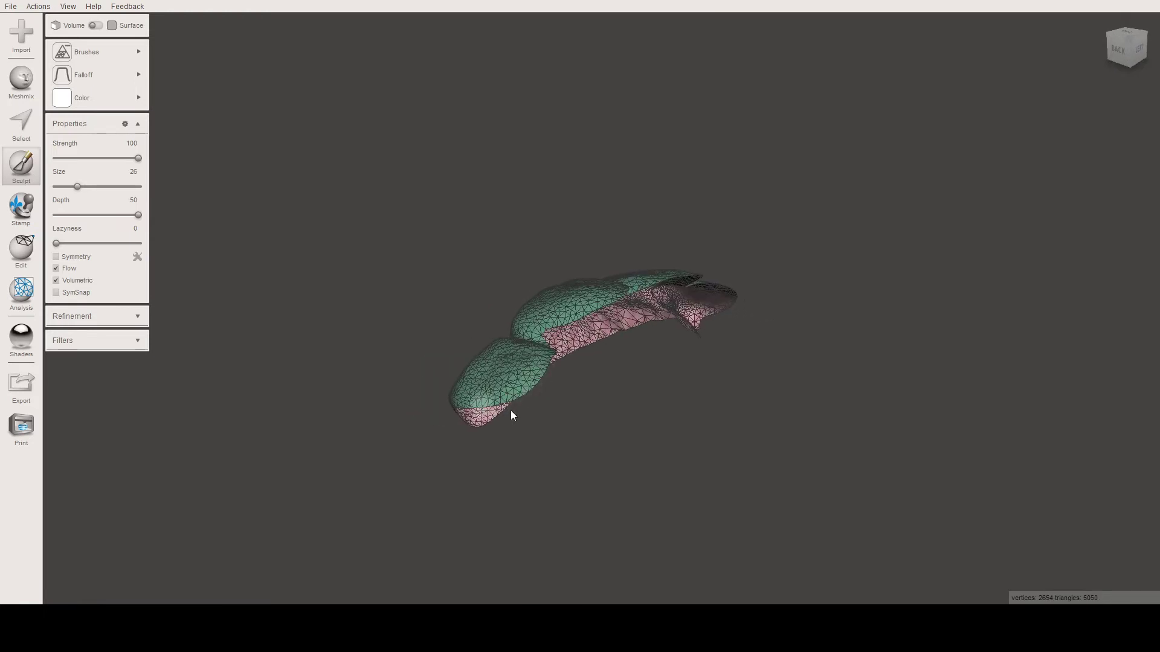
right_click_drag(511, 416, 523, 279)
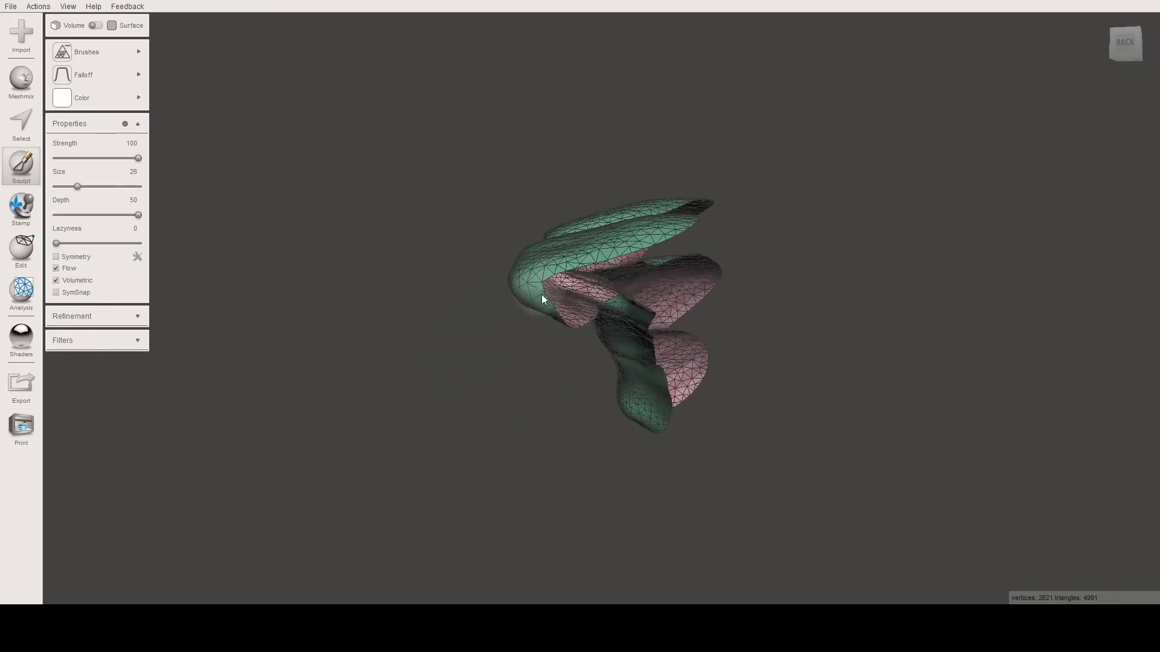
Reduce the mesh along the lingual margins of the remaining lateral and central incisors.
right_click_drag(575, 343, 467, 266)
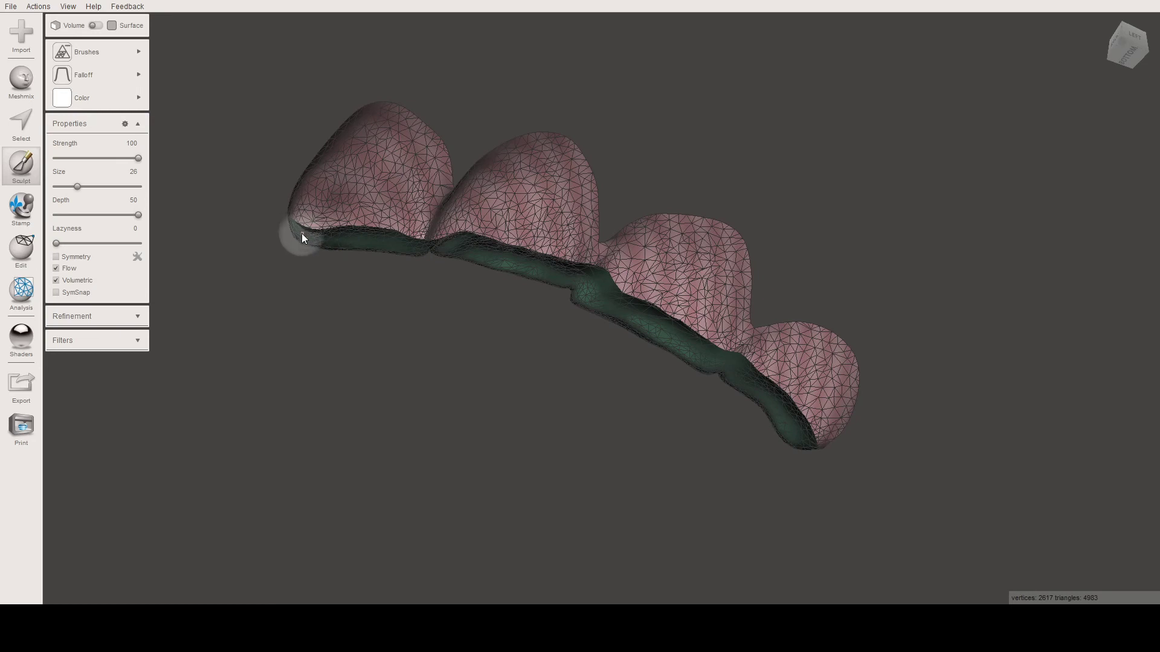
right_click_drag(302, 234, 348, 117)
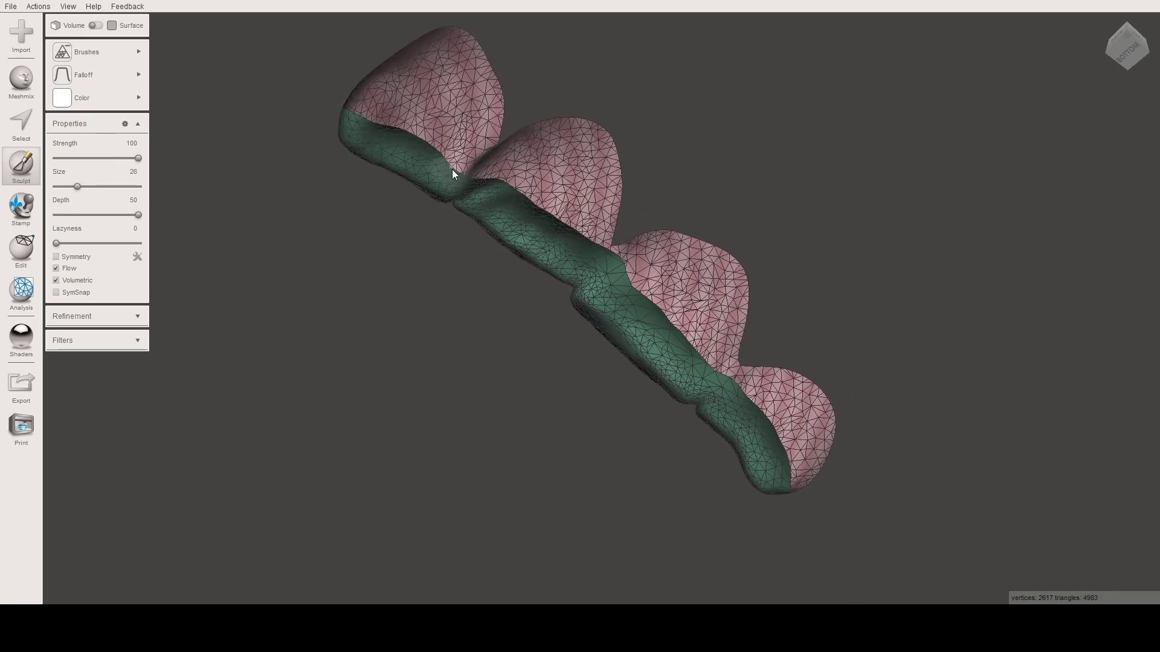
left_click_drag(523, 210, 541, 209)
Touch up the remaining dense rim areas and embrasures with the Reduce brush, and hide the mesh wireframe.
right_click_drag(541, 209, 331, 378)
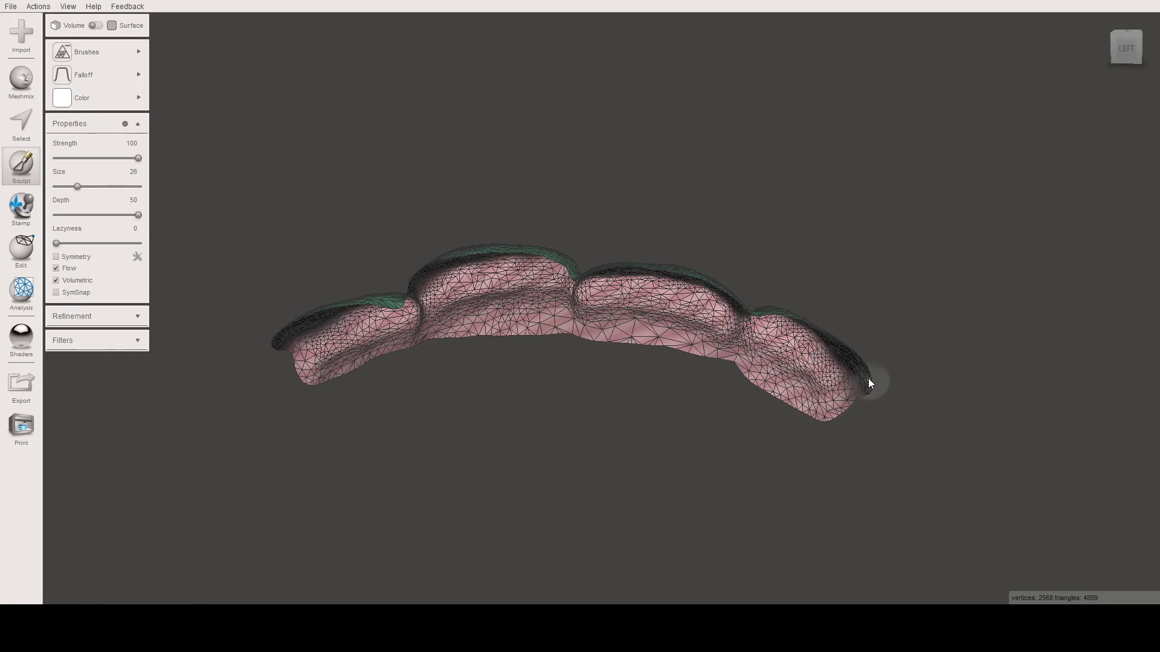
mouse_move(869, 381)
right_mouse_down()
mouse_move(898, 316)
mouse_move(859, 369)
right_mouse_up()
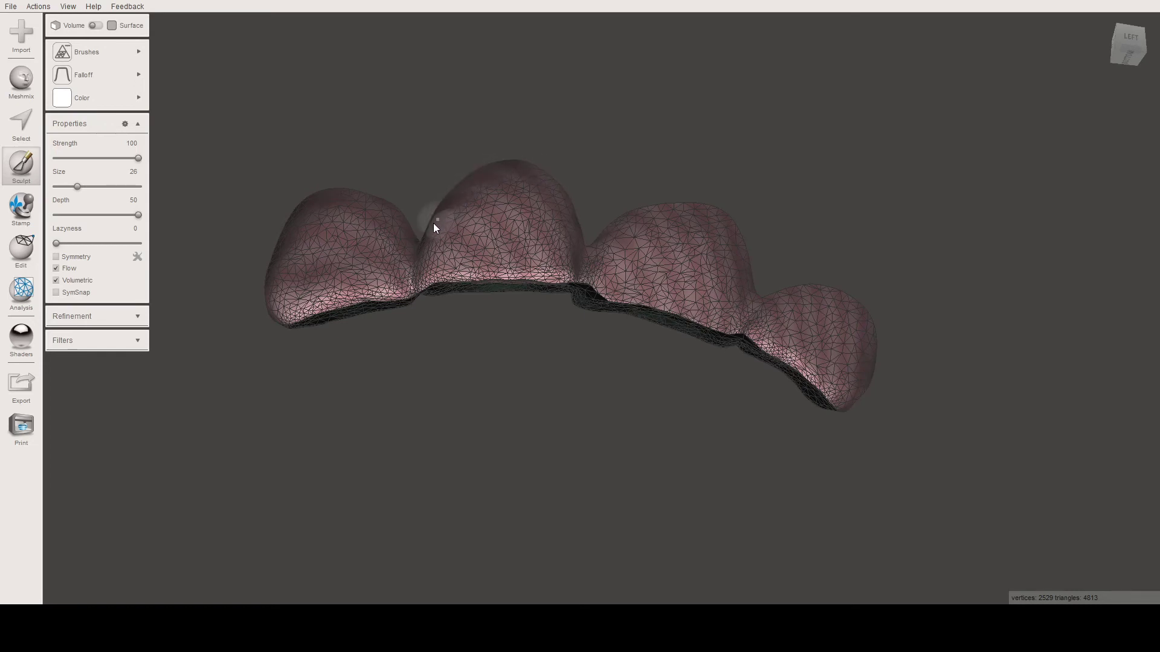
left_click_drag(415, 241, 393, 222)
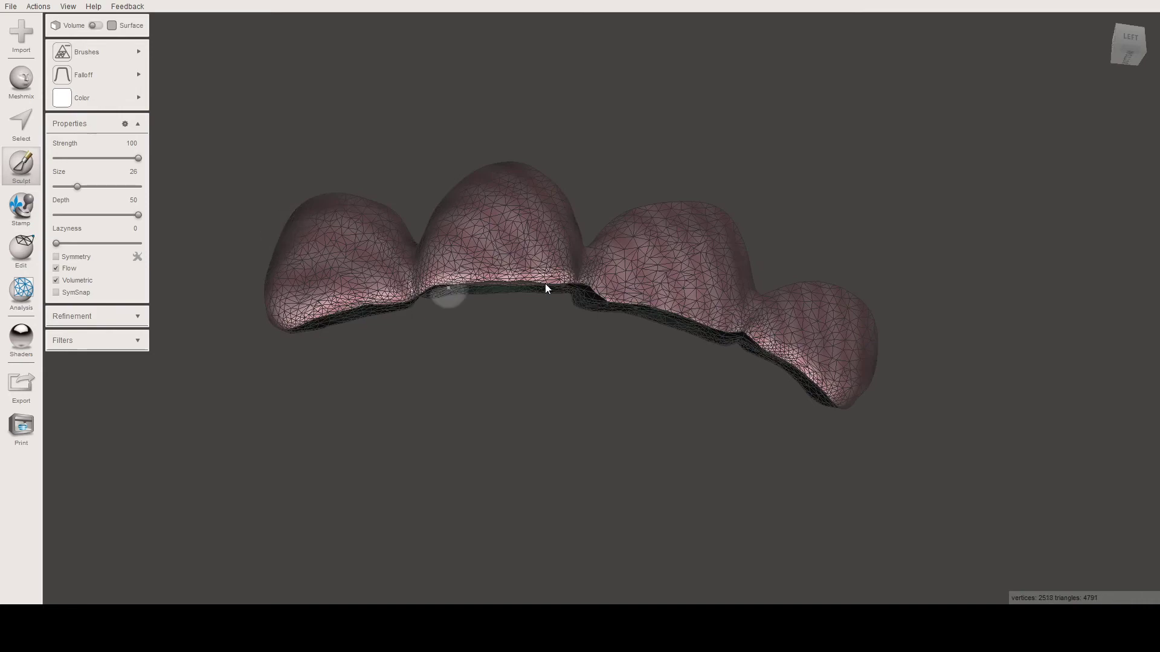
right_click_drag(545, 284, 482, 273)
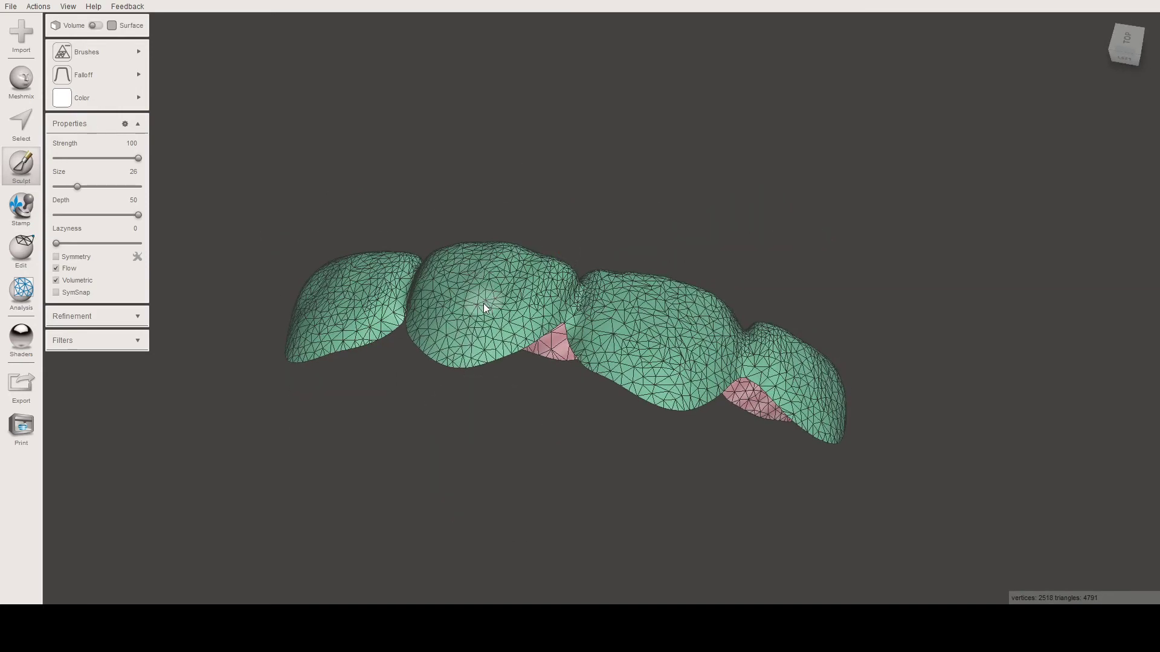
key("w")
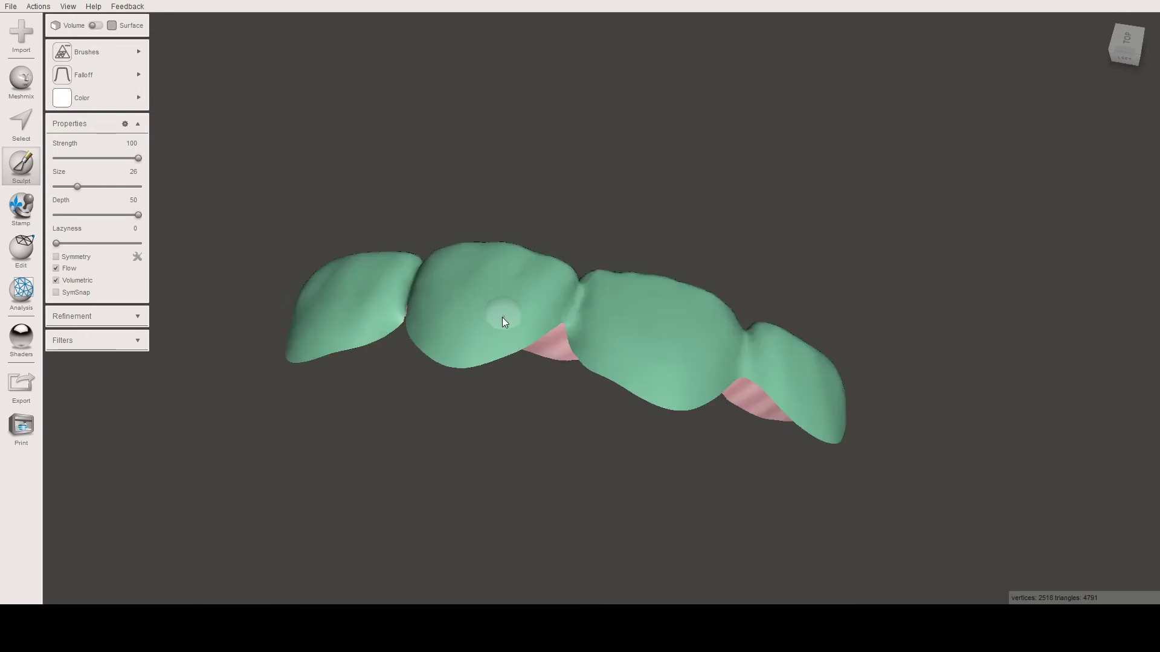
Select the entire incisor shell.
scroll(509, 335, "down", 1)
scroll(509, 335, "down", 1)
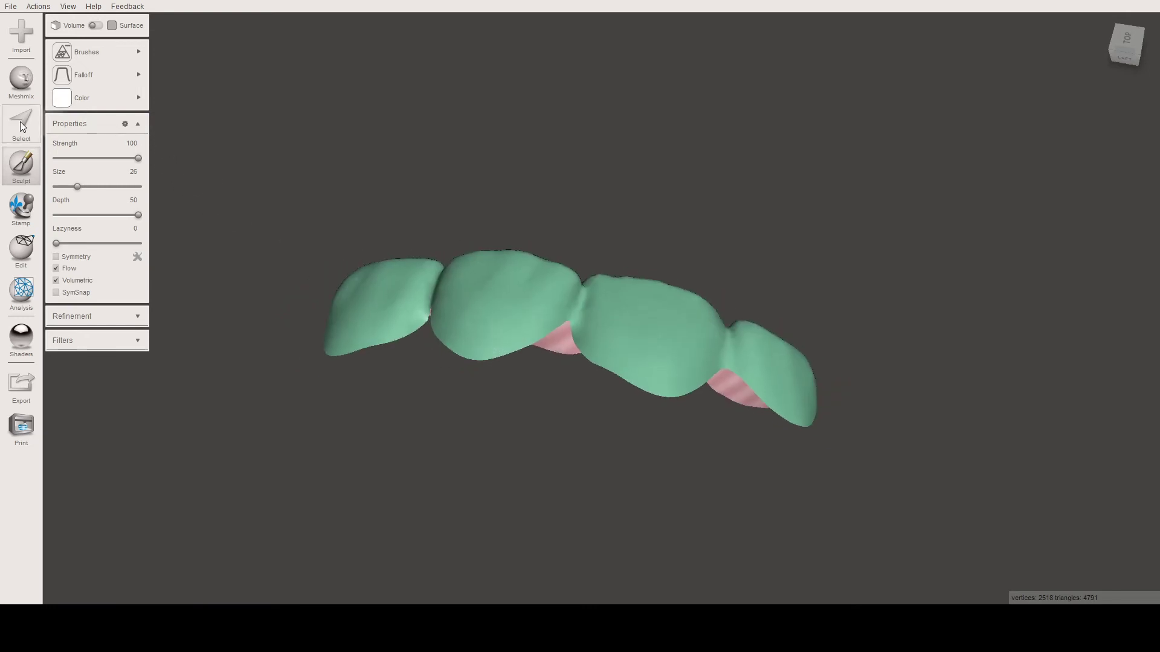
key("s")
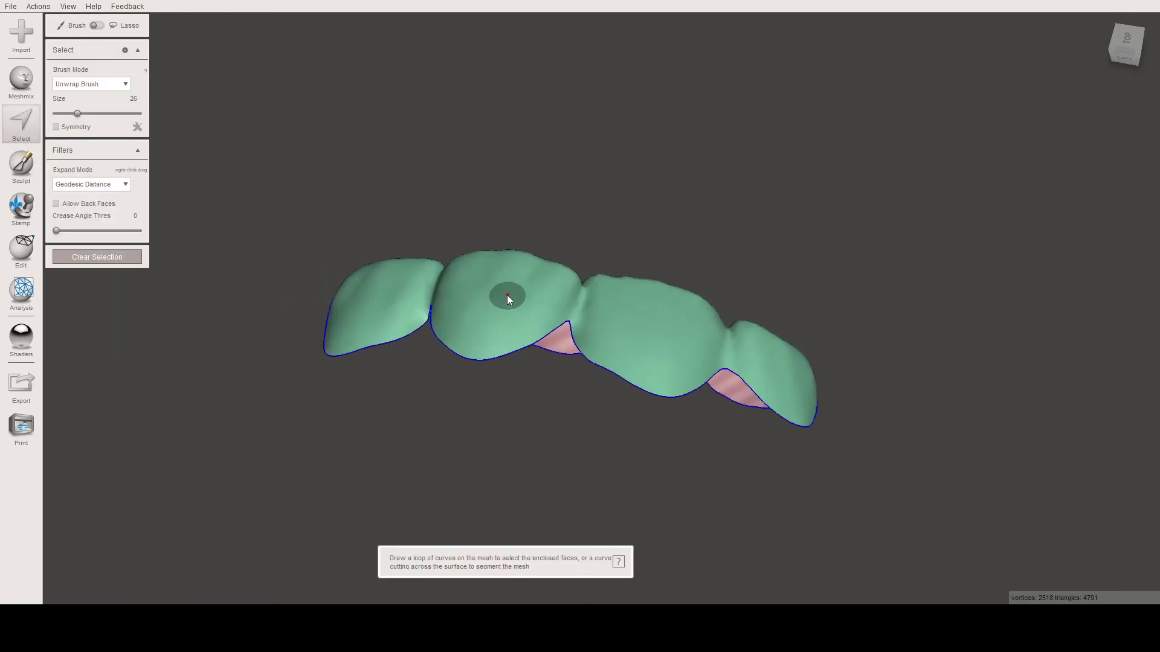
double_click(507, 295)
mouse_move(557, 223)
right_mouse_down()
mouse_move(608, 332)
mouse_move(515, 285)
right_mouse_up()
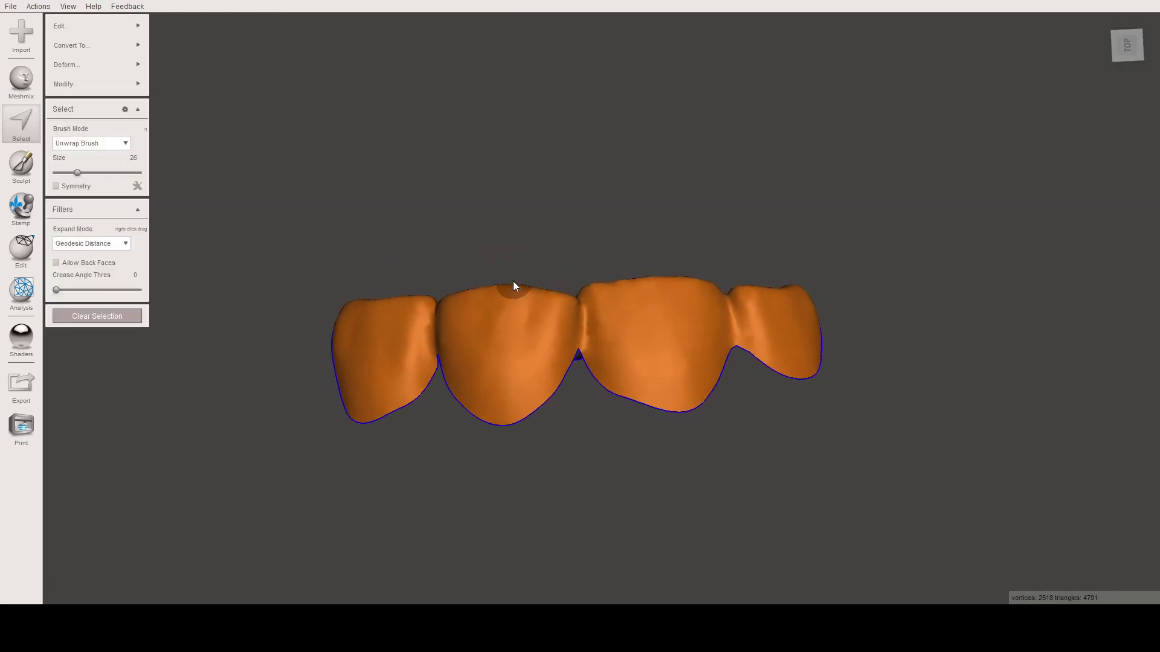
Offset the selected shell by 1 mm with connected walls and preserved boundary, checking the rim from the inside before accepting.
key("shift+d")
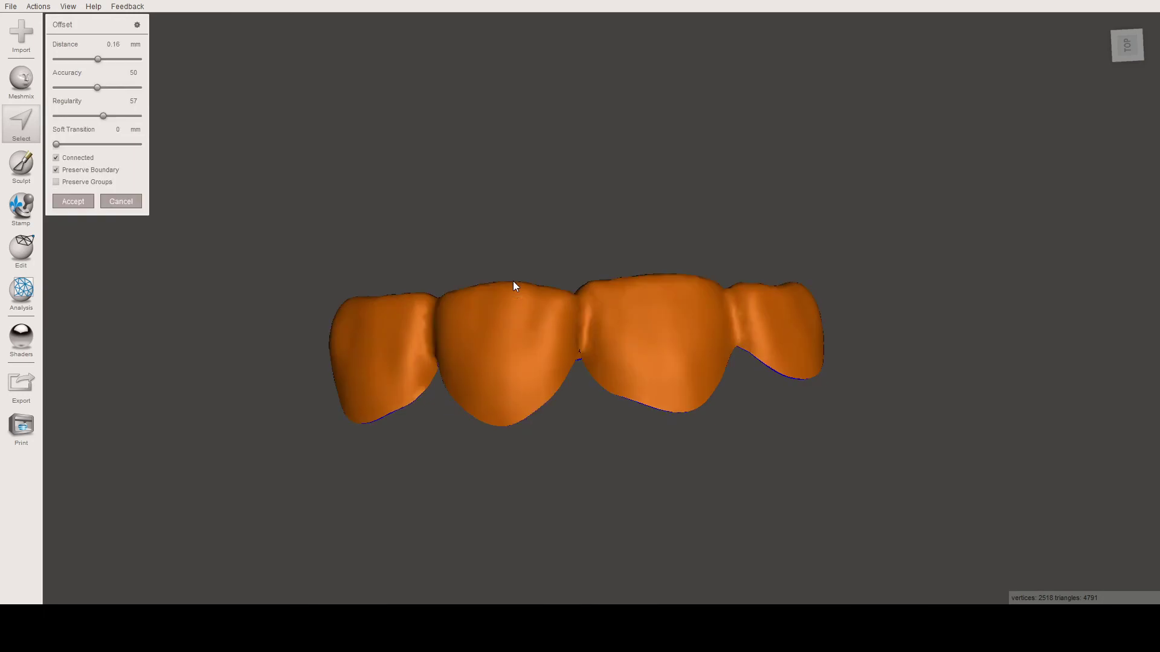
right_click_drag(513, 281, 562, 144)
left_click(112, 44)
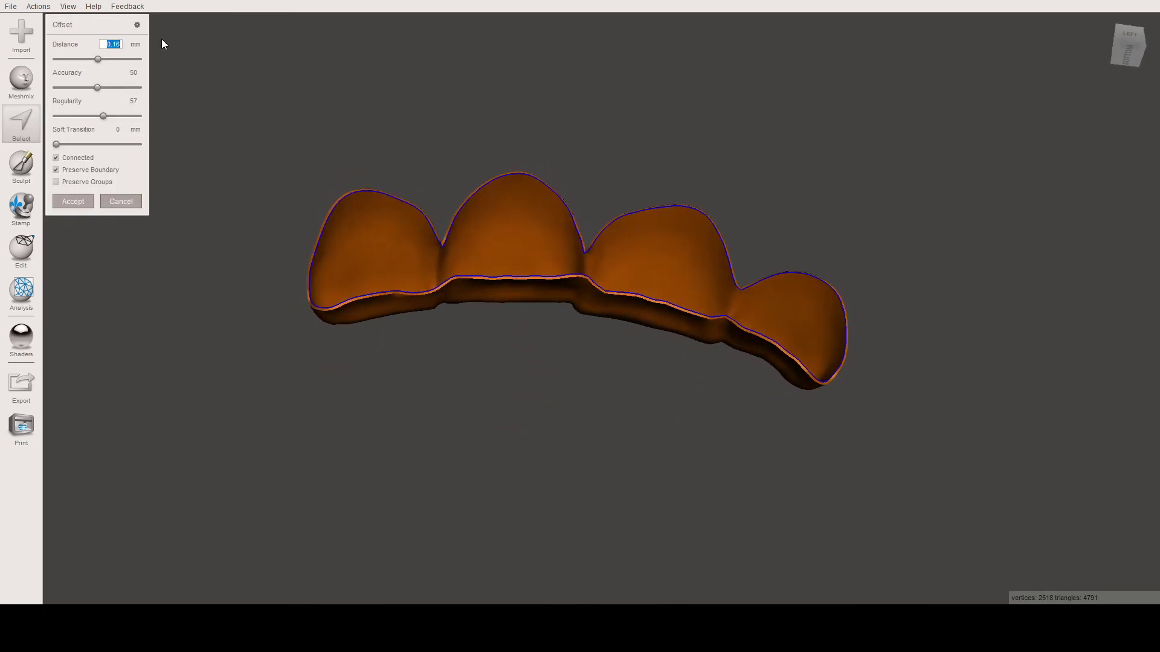
type("1")
key("Return")
scroll(730, 363, "up", 5)
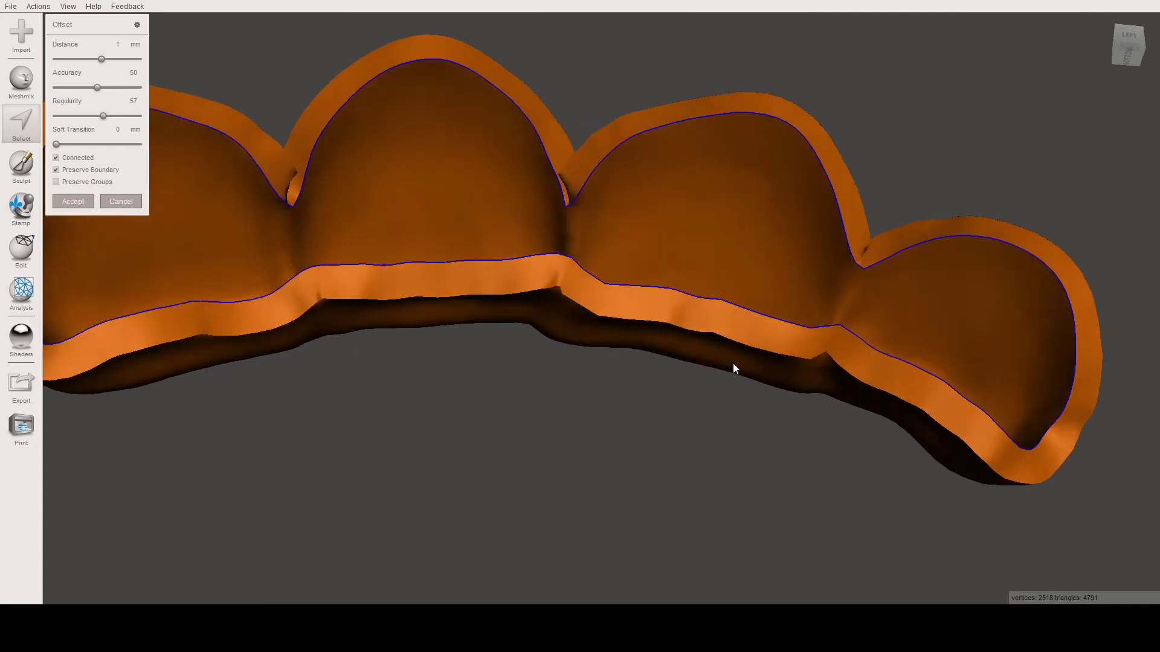
right_click_drag(734, 364, 722, 387)
scroll(592, 370, "down", 5)
right_click_drag(592, 370, 753, 300)
right_click_drag(549, 276, 619, 265)
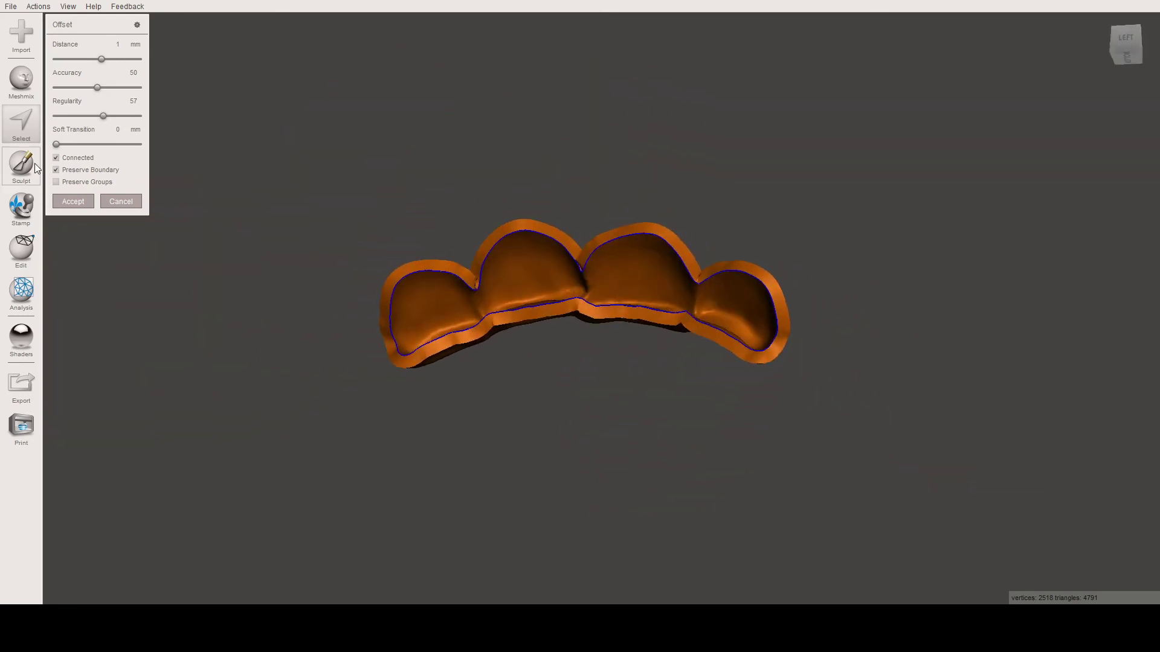
left_click(80, 205)
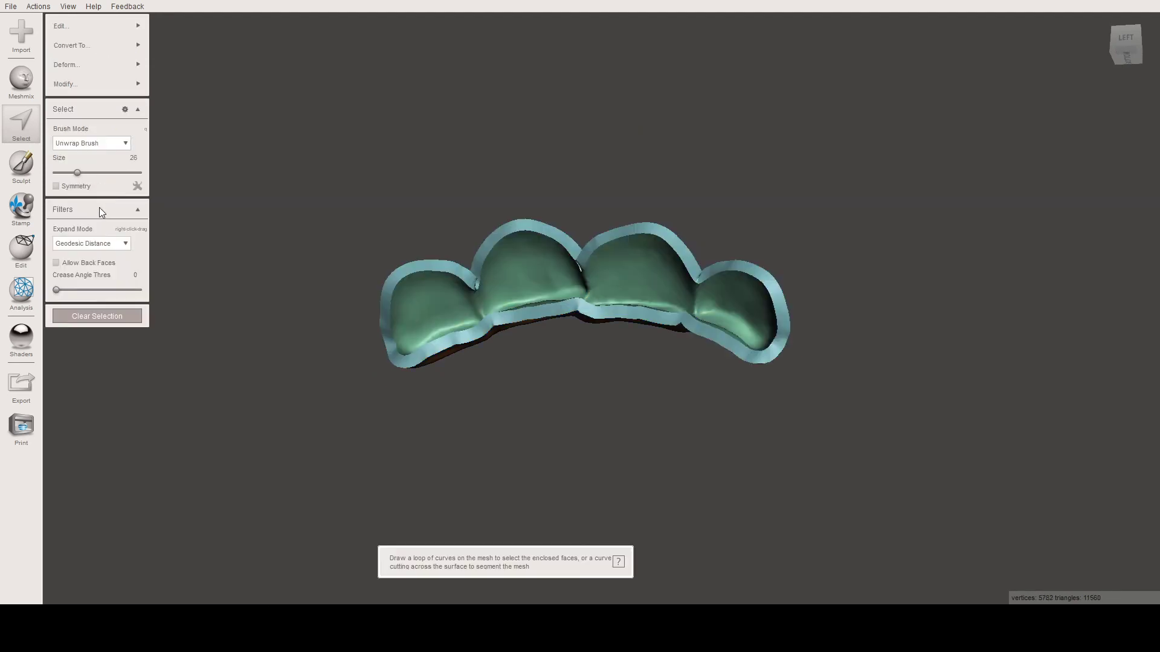
Inspect the thickened shell, clear the selection, and show it seated on the full arch model.
right_click_drag(545, 320, 576, 442)
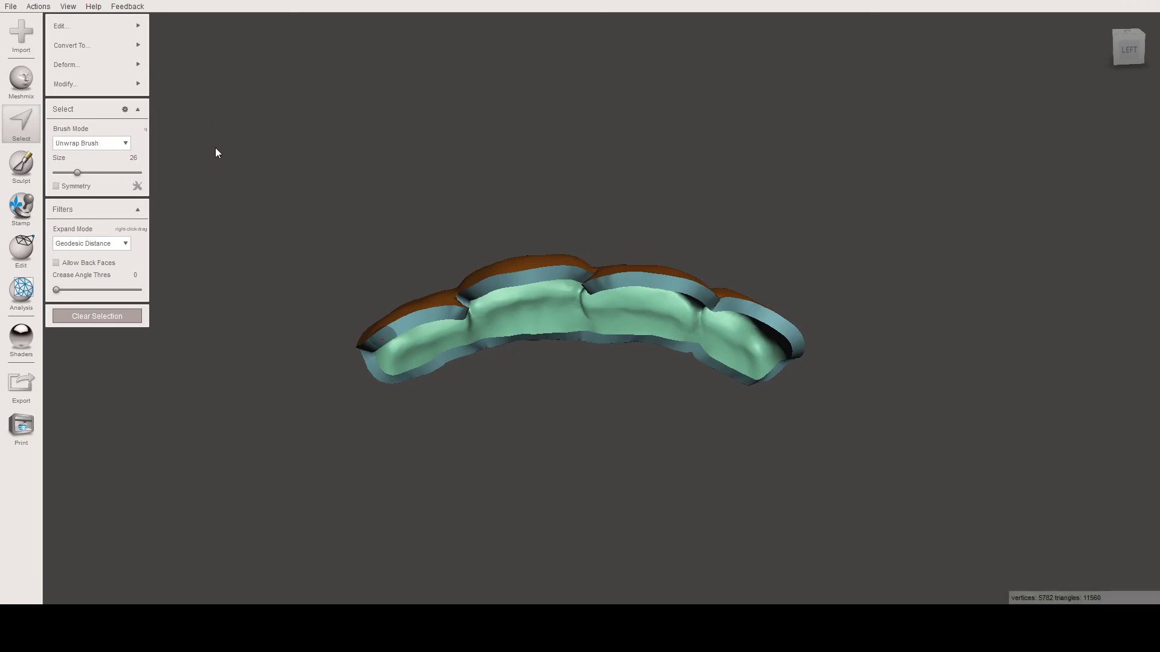
key("Escape")
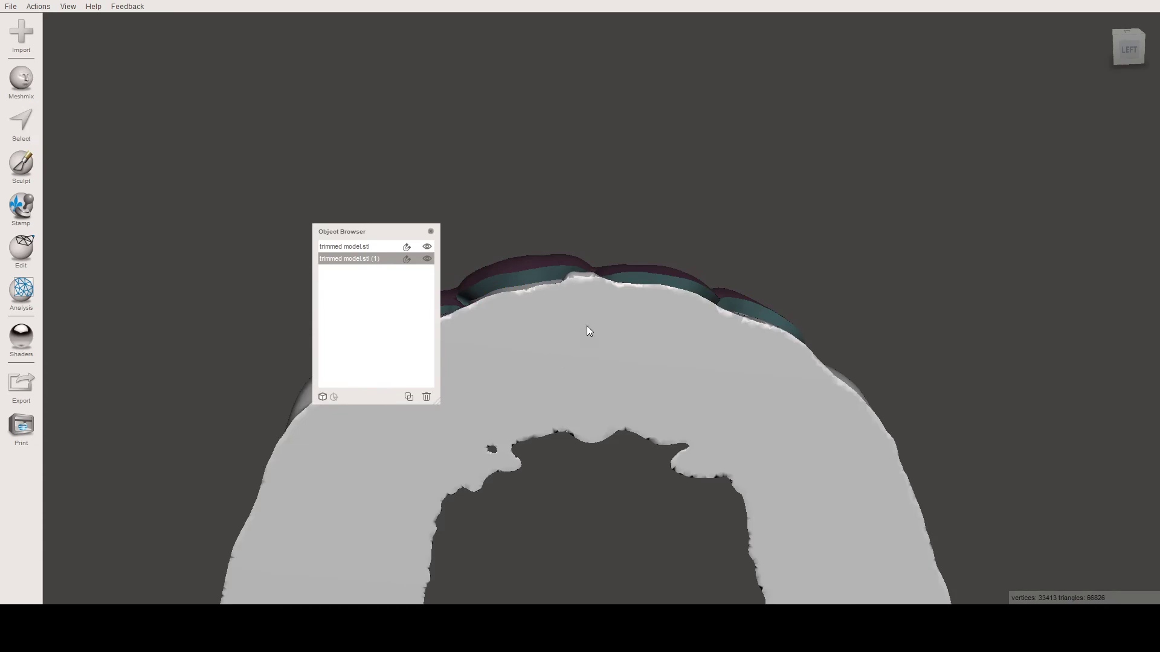
right_click_drag(586, 326, 760, 279)
scroll(688, 438, "down", 3)
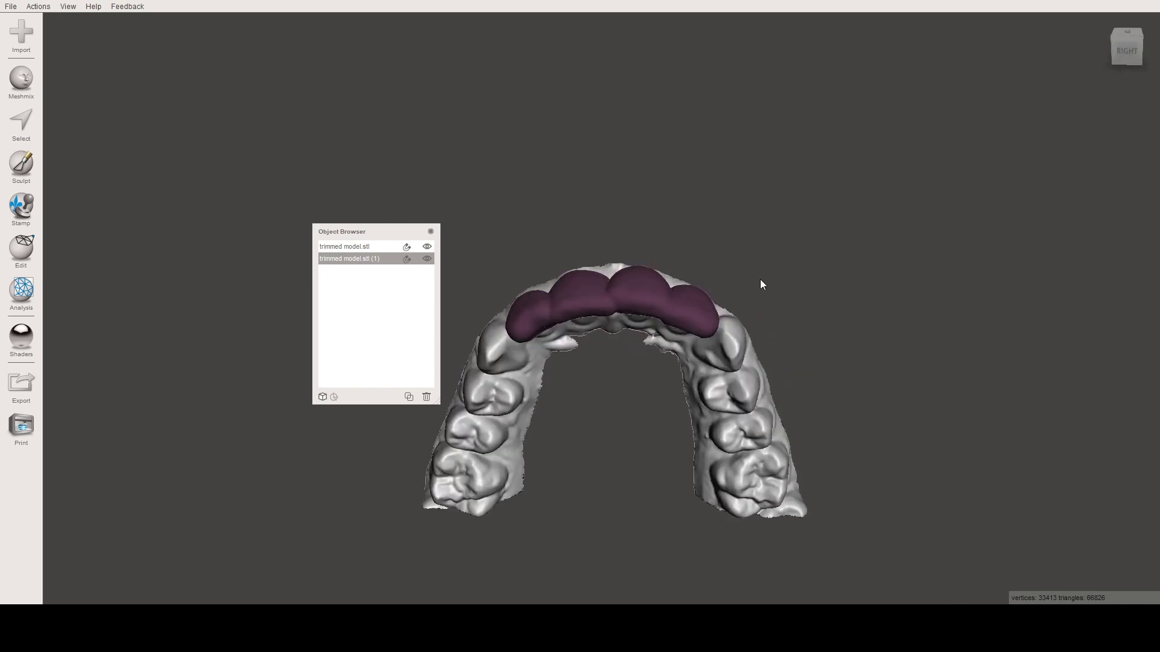
Compare the incisor shell with the underlying arch by toggling each object's visibility and viewing the fit from the occlusal, palatal and front sides.
left_click(426, 259)
left_click(427, 259)
left_click(427, 245)
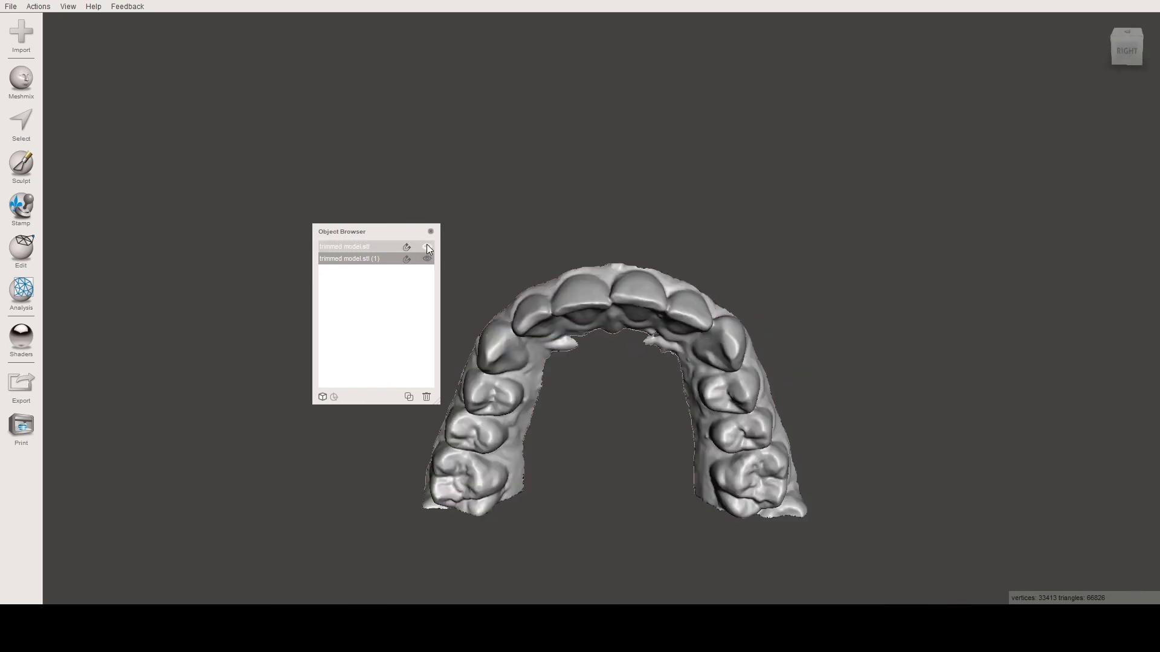
left_click(426, 245)
right_click_drag(677, 357, 681, 261)
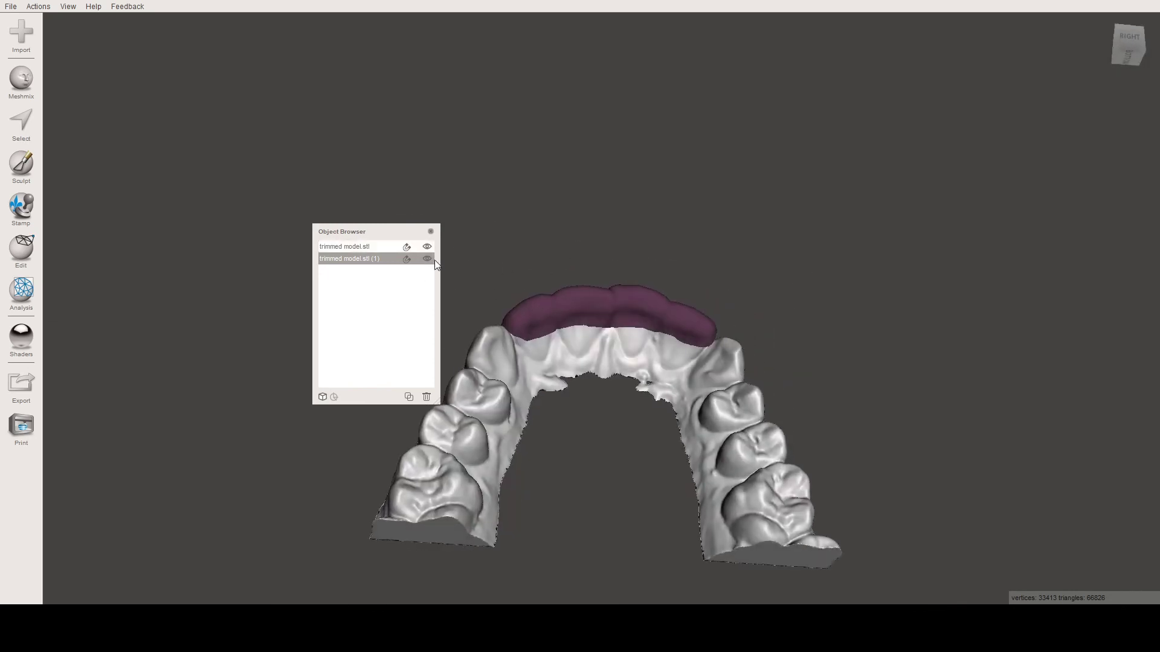
left_click(427, 247)
left_click(426, 247)
right_click_drag(717, 203, 706, 471)
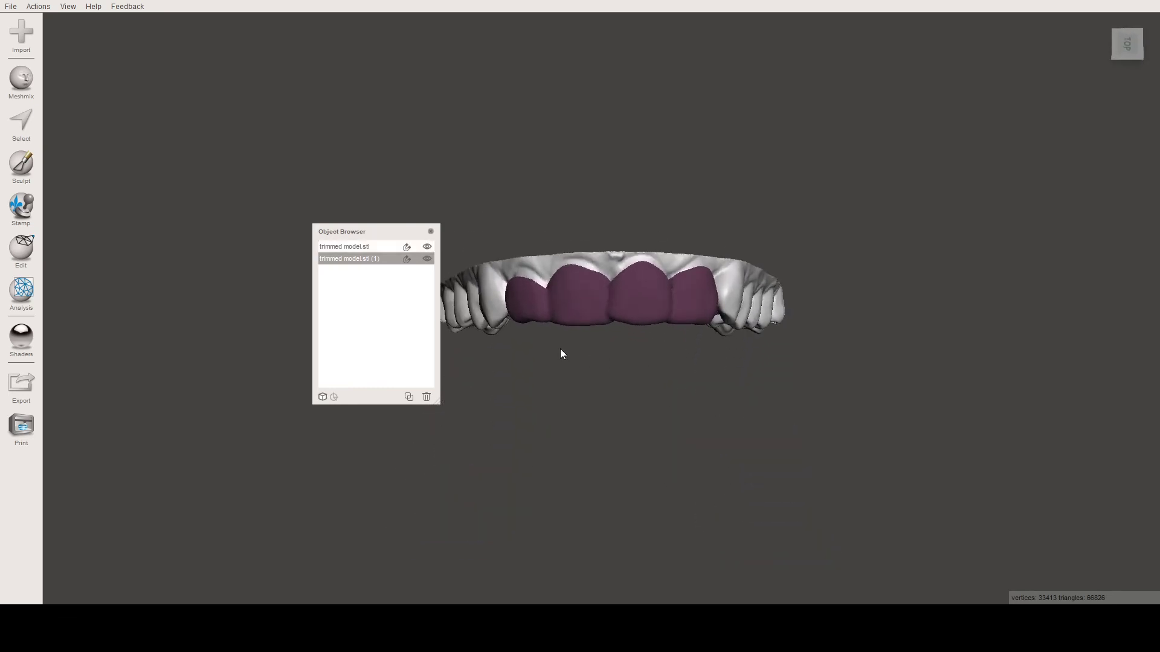
Delete the full arch object "trimmed model.stl (1)", keeping only the incisor shell, and move the Object Browser clear of the shell.
left_click(427, 259)
left_click(426, 397)
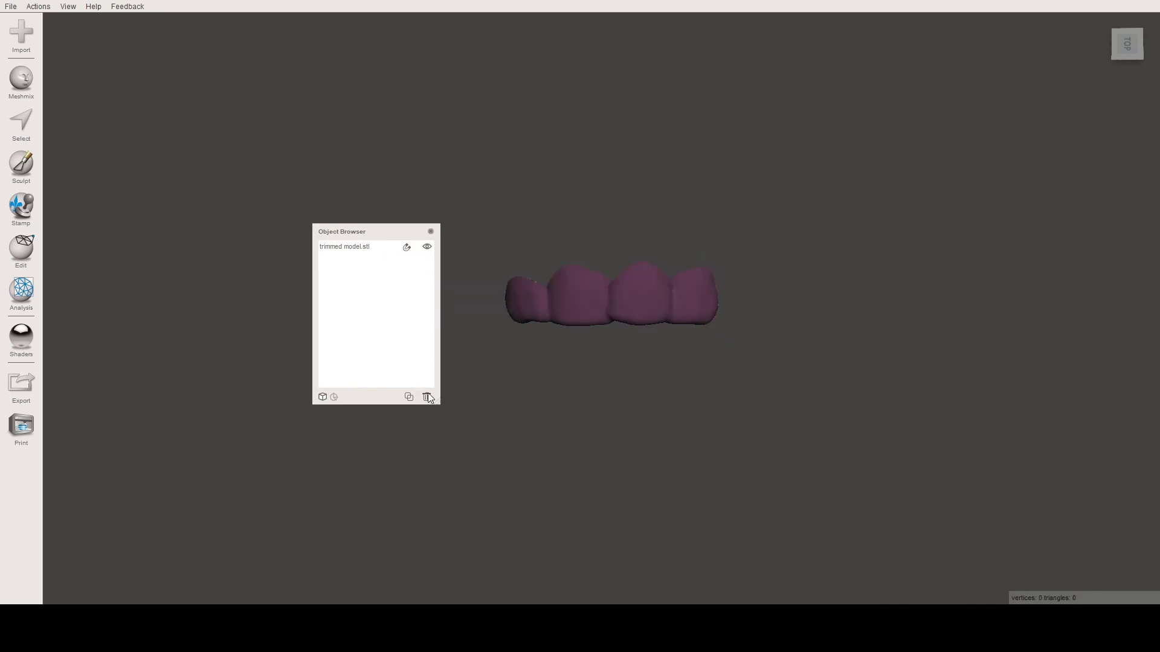
scroll(615, 317, "up", 2)
left_click_drag(393, 231, 303, 179)
Examine the inner surface and rim of the isolated incisor shell from its open side.
right_click_drag(628, 348, 604, 412)
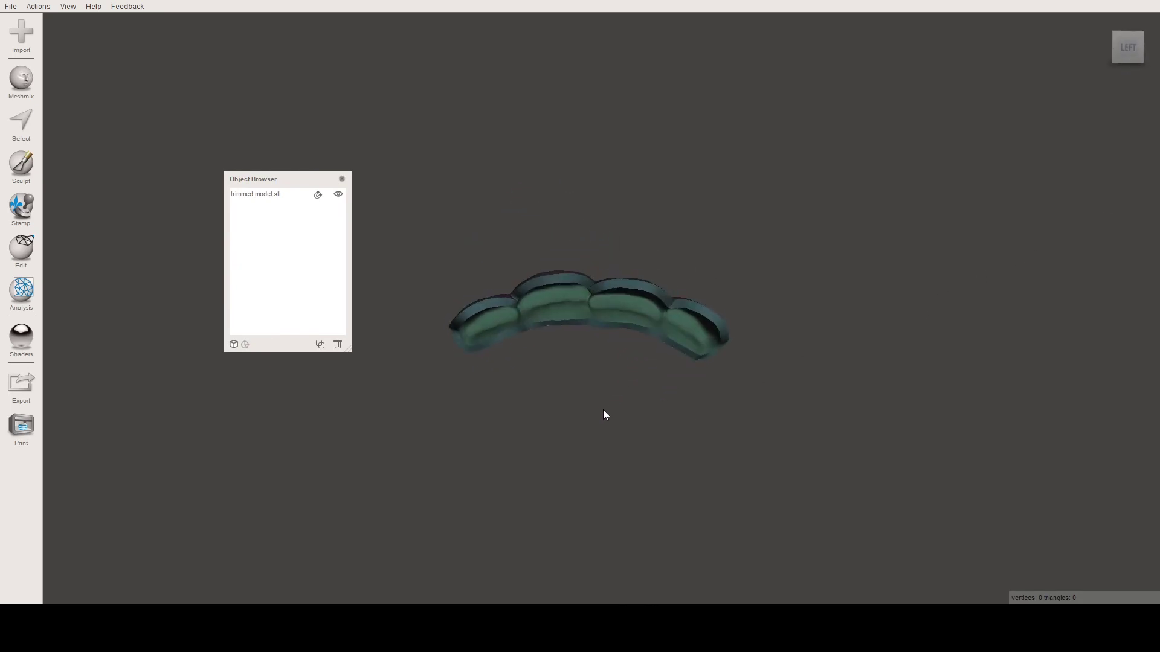
scroll(570, 342, "up", 3)
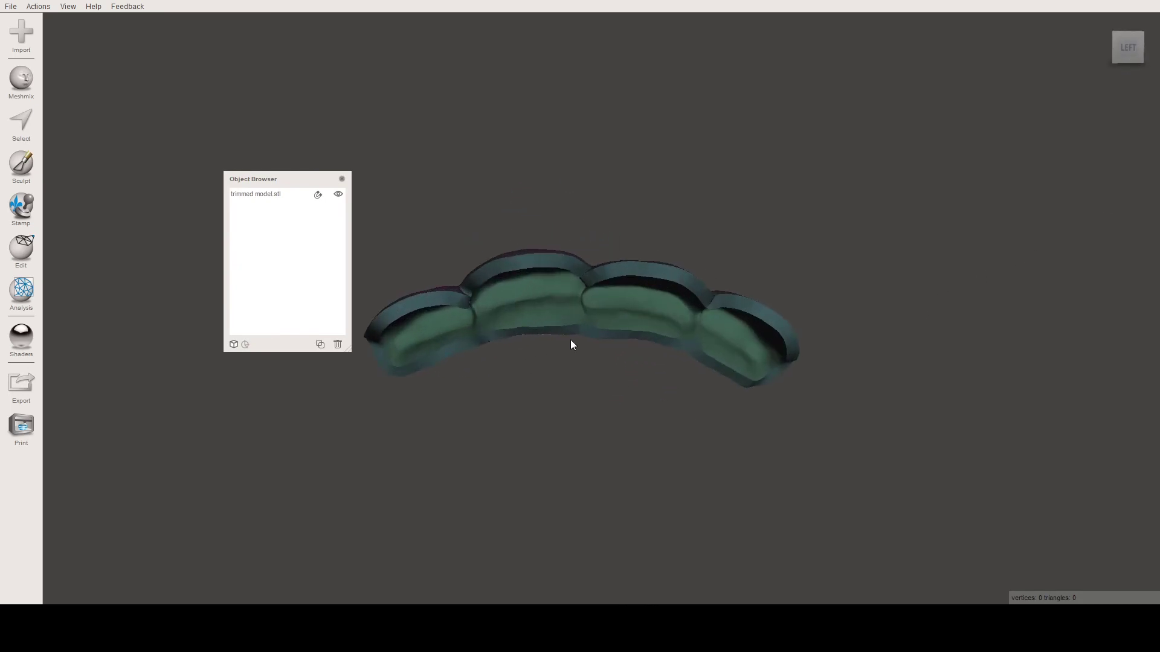
right_click_drag(605, 384, 608, 201)
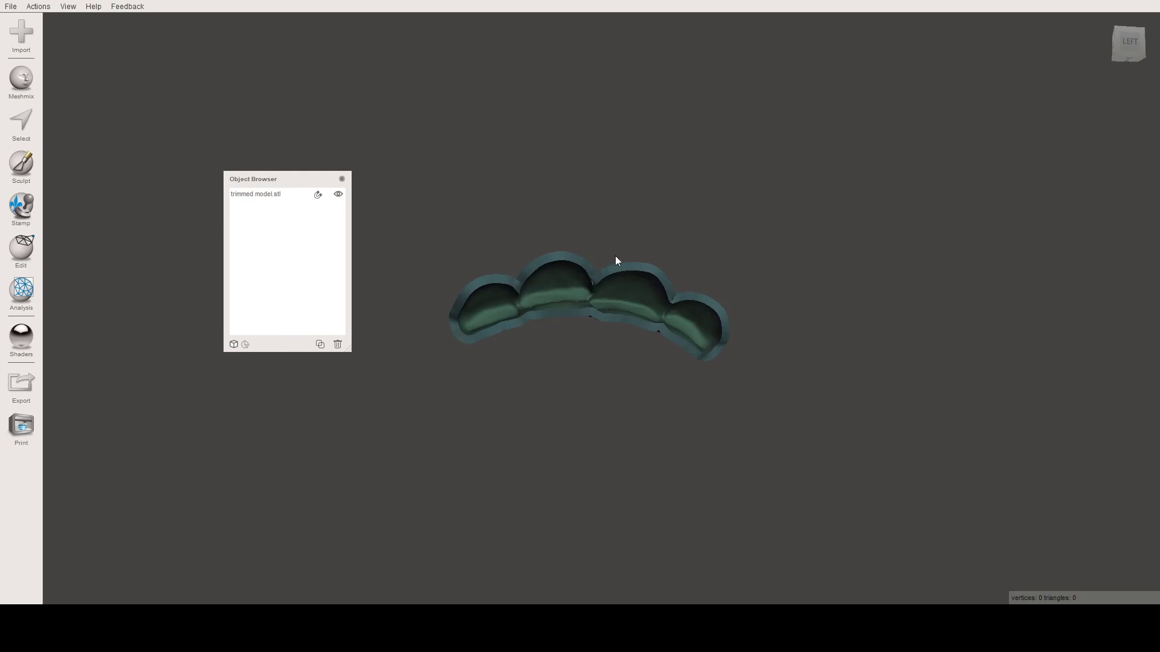